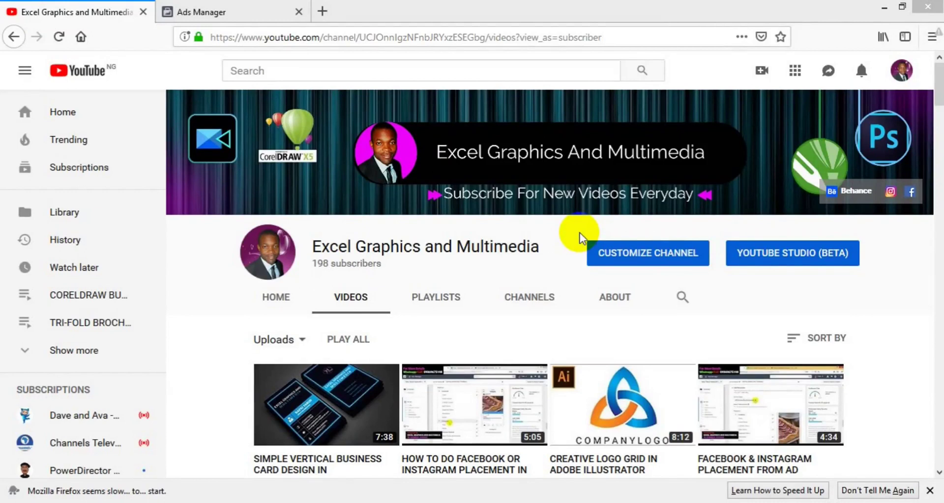
Scroll through the finished blue-and-red chevron logo in polygon logo3 copy.ai.
mouse_move(433, 152)
scroll(936, 81, down, 5)
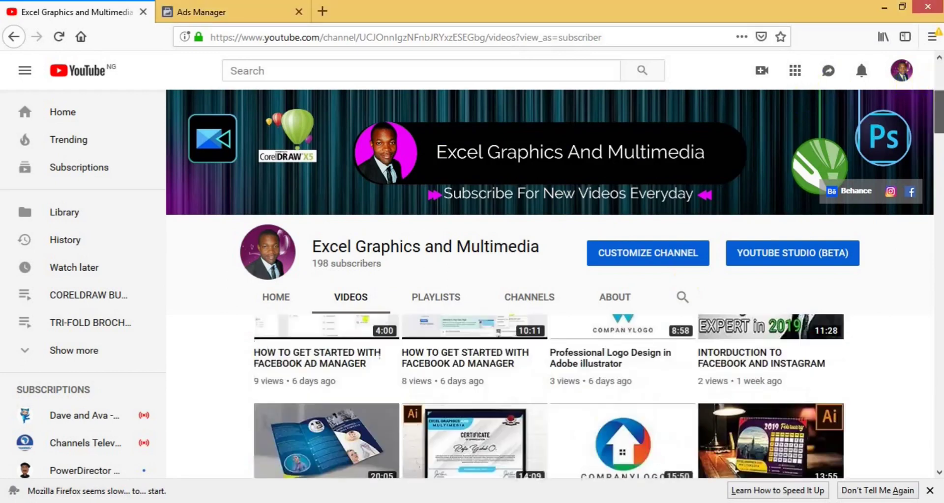
scroll(548, 285, down, 5)
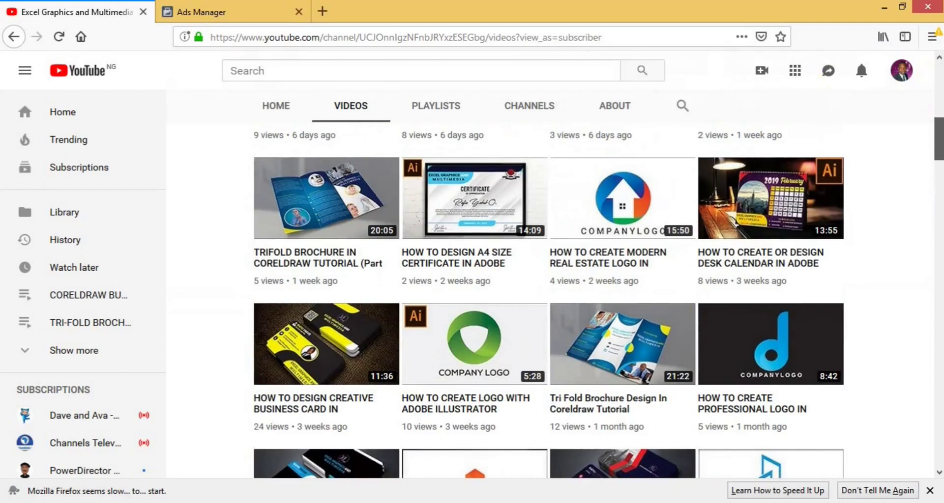
scroll(549, 300, down, 10)
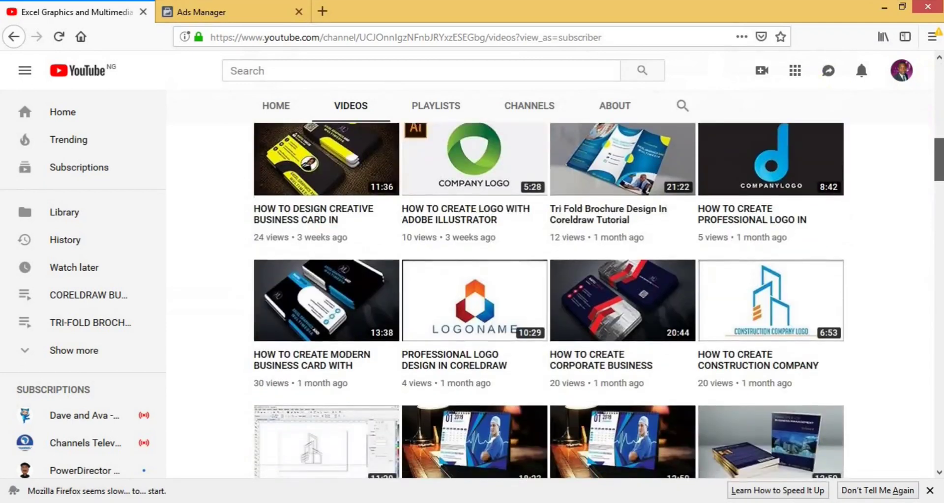
scroll(939, 74, up, 15)
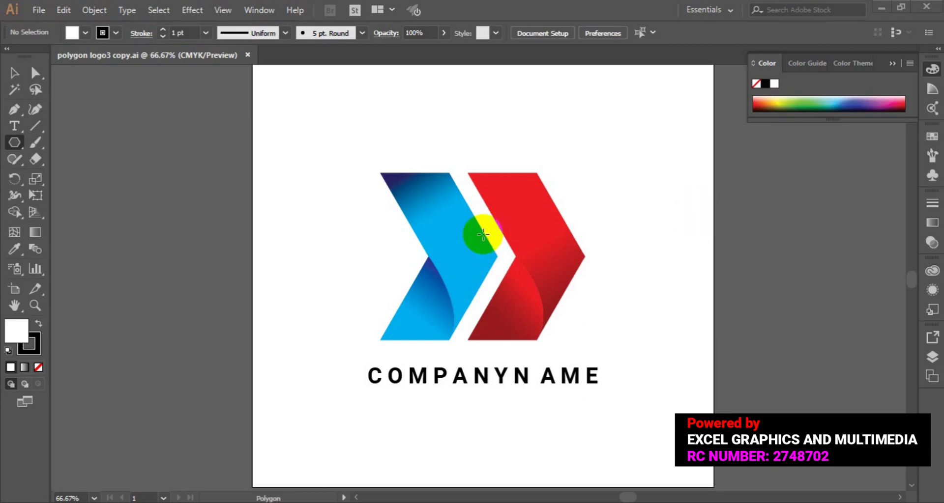
click(38, 10)
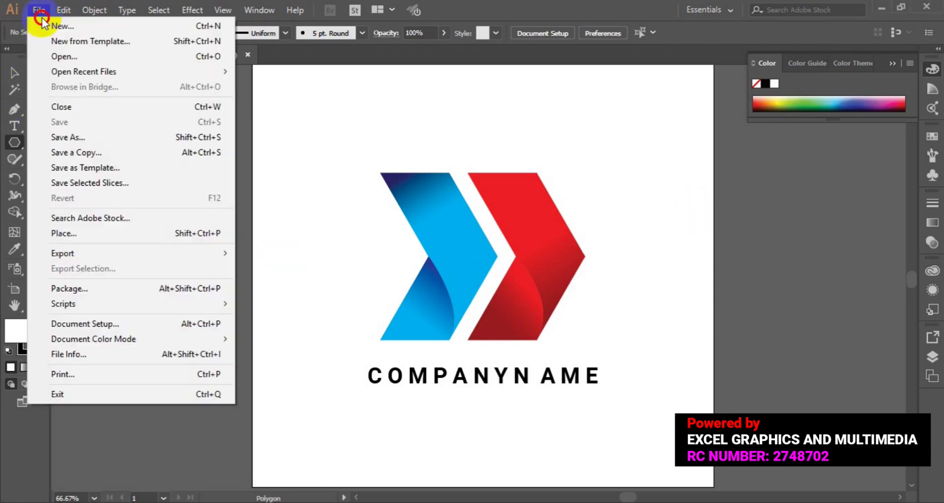
Create a new document named 'Professional Logo', 1000 × 1000 px, CMYK Color.
click(70, 28)
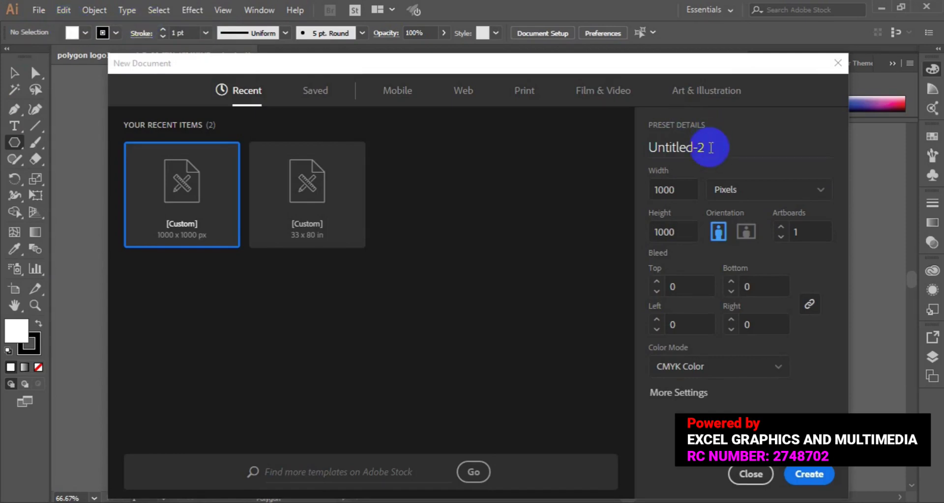
click(710, 148)
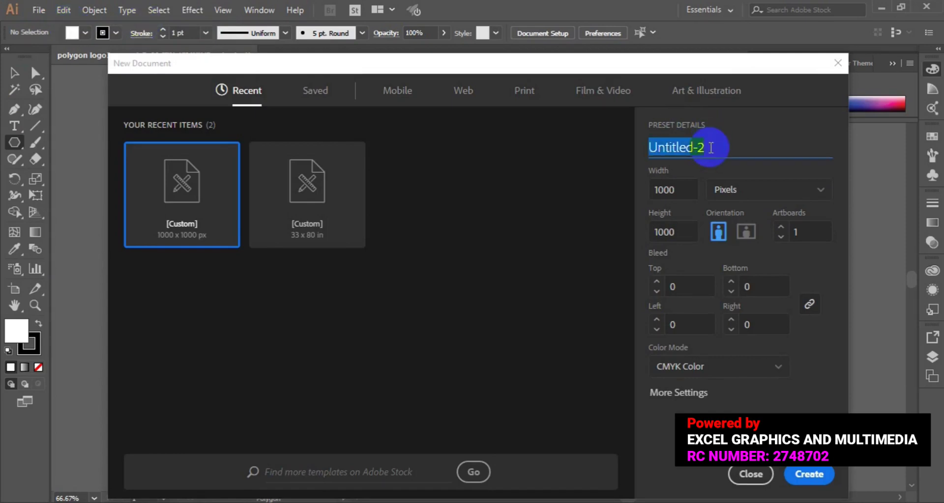
key(BackSpace)
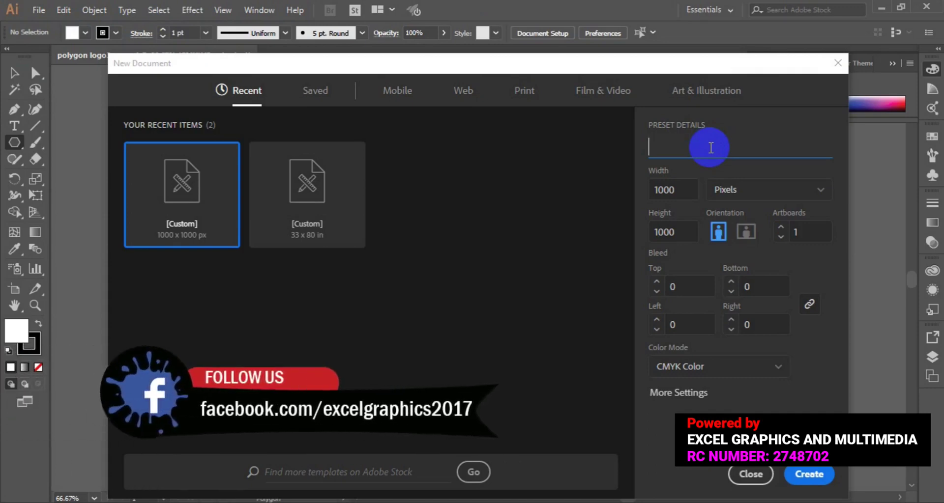
text(Proe)
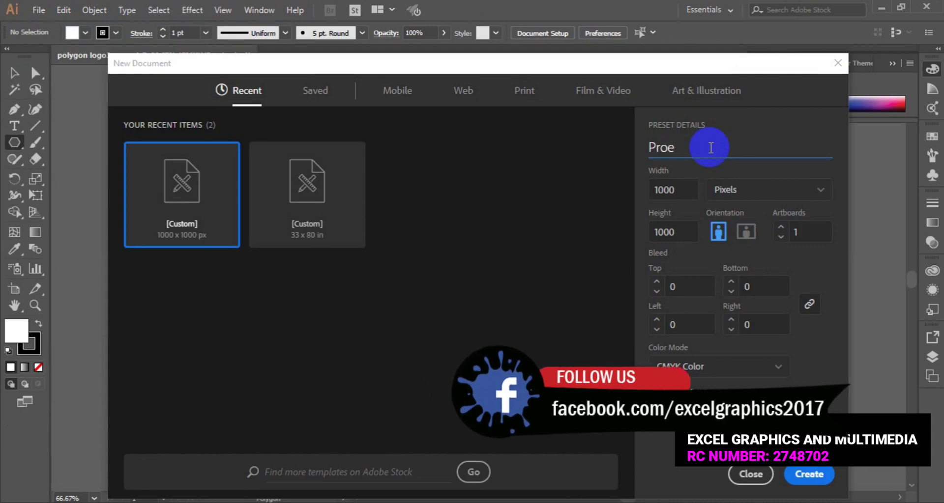
key(BackSpace)
text(fessional)
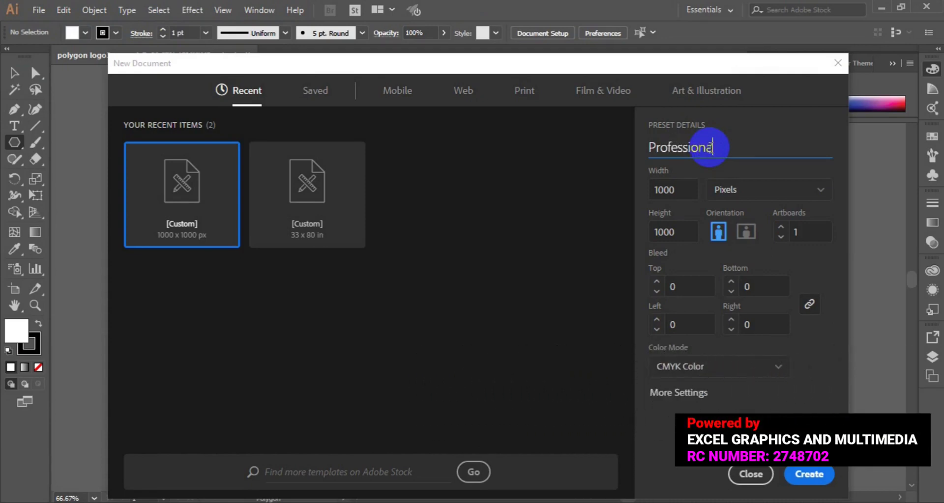
text( Logo)
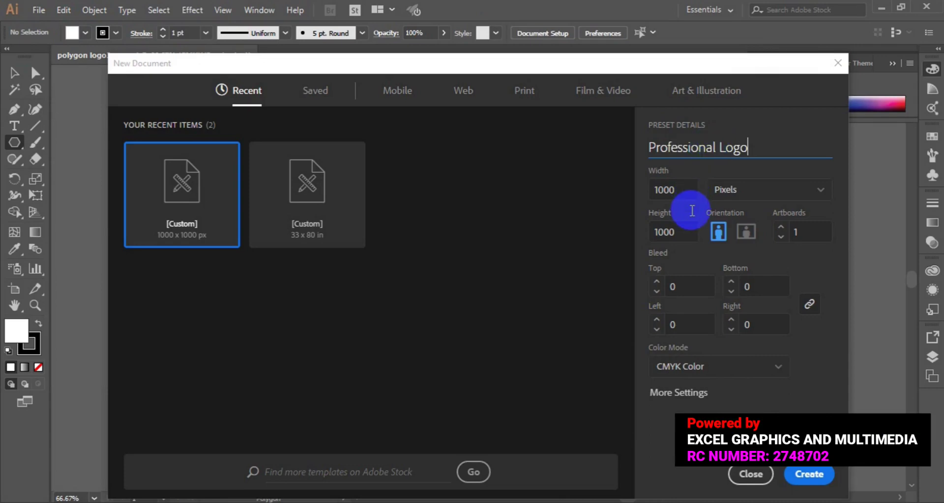
click(687, 198)
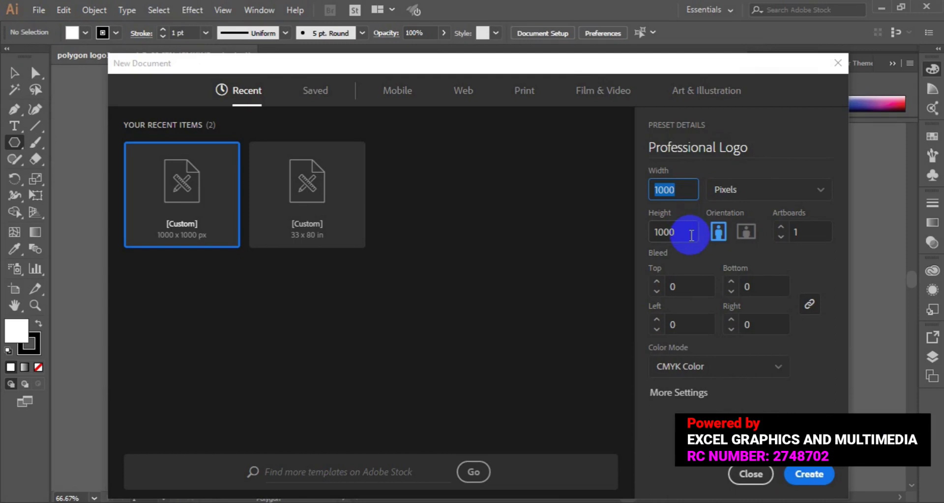
click(691, 235)
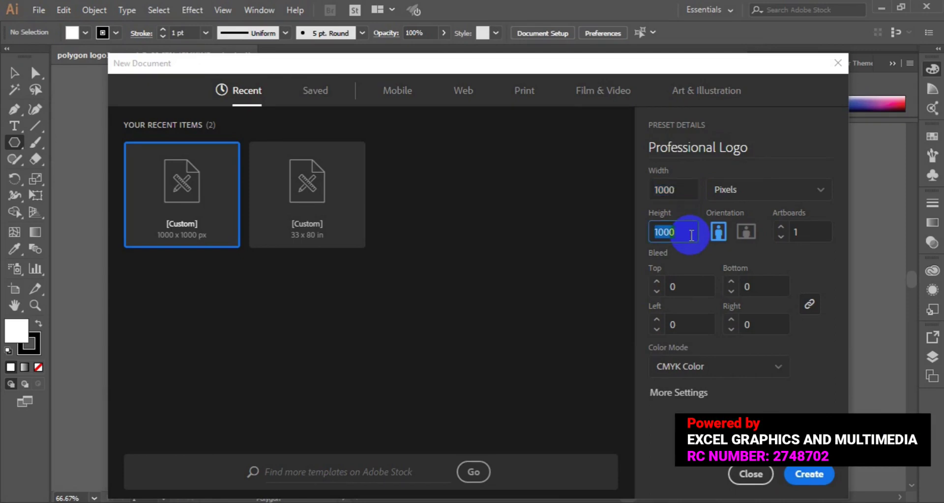
click(768, 374)
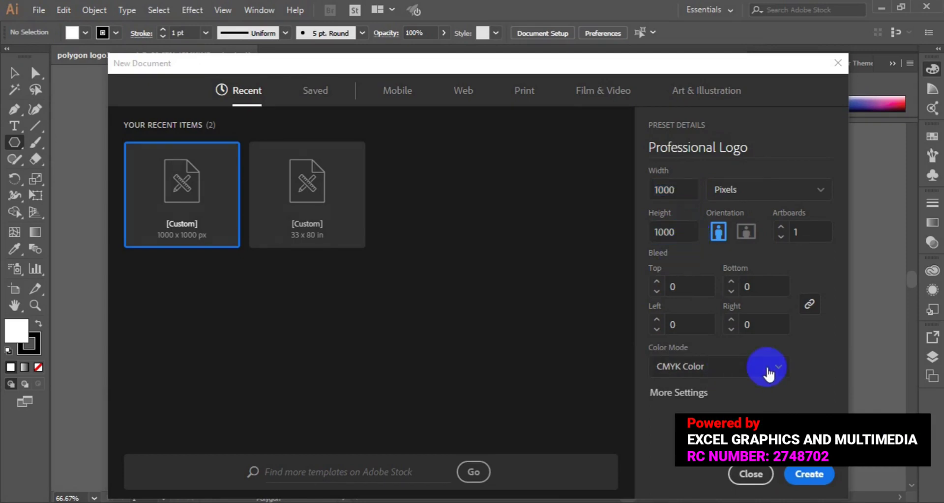
click(768, 373)
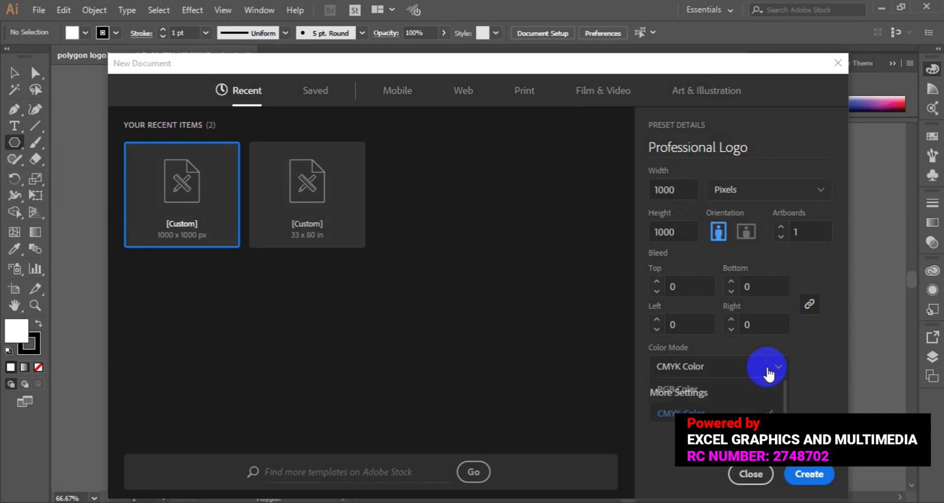
click(739, 408)
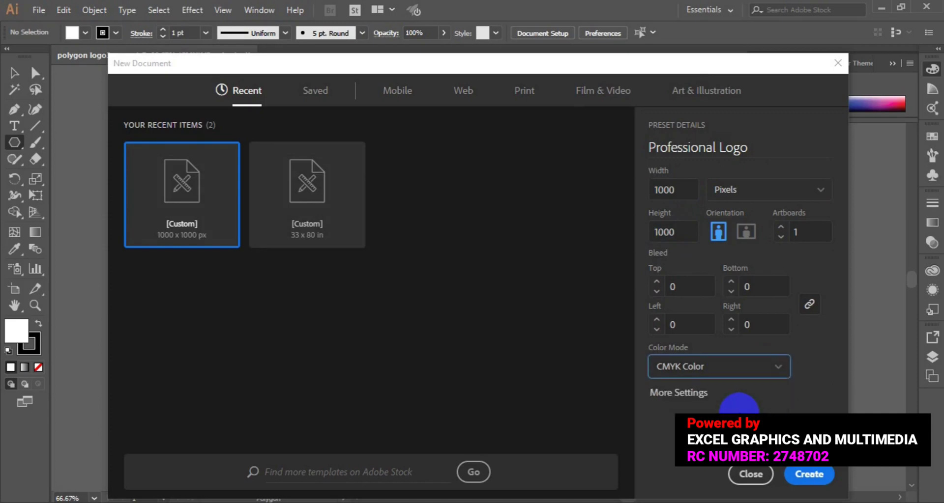
click(810, 475)
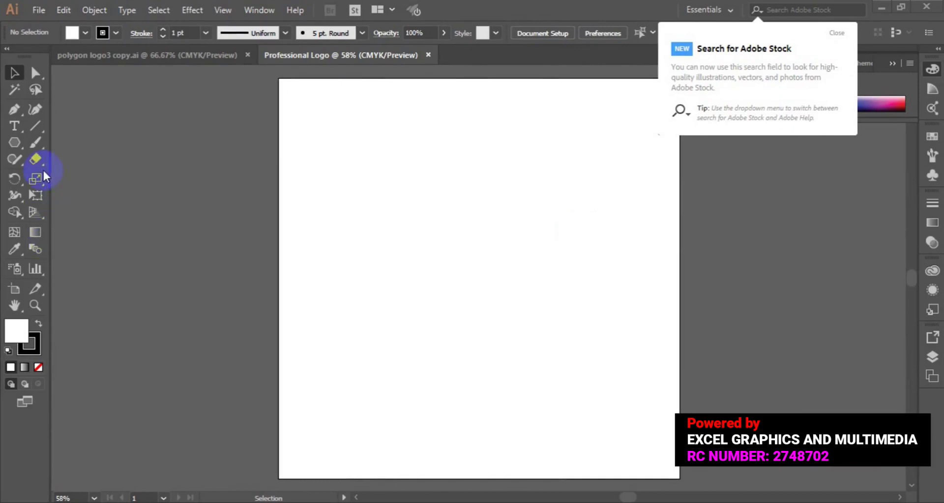
With the Polygon tool, set fill to None and stroke to black, then open the Polygon dialog (50 px, 6 sides).
click(13, 143)
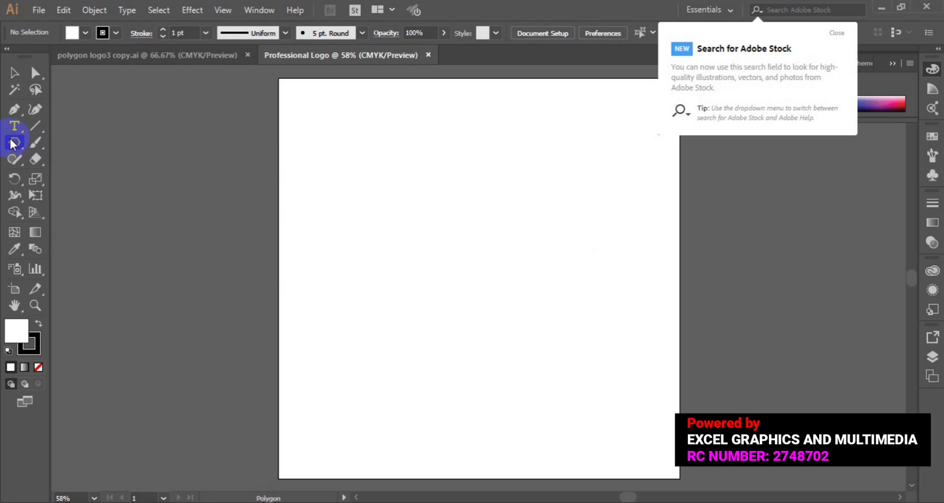
click(85, 33)
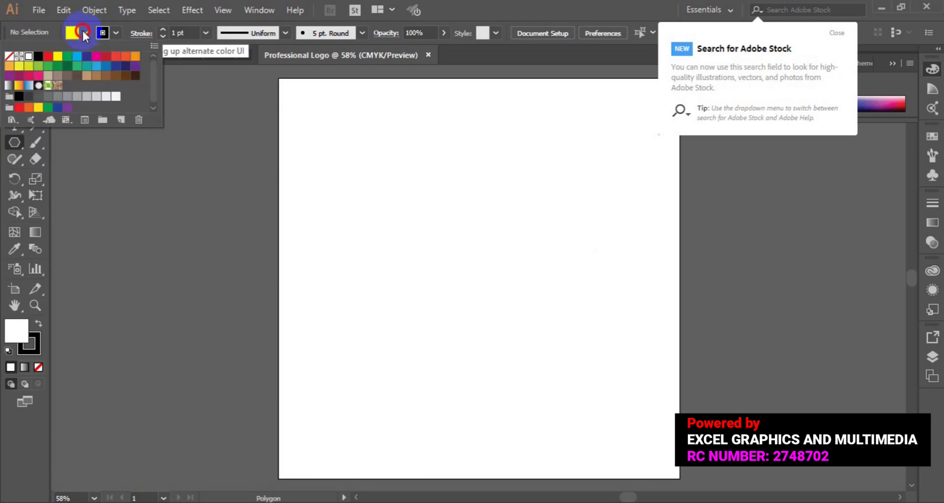
click(9, 56)
click(116, 33)
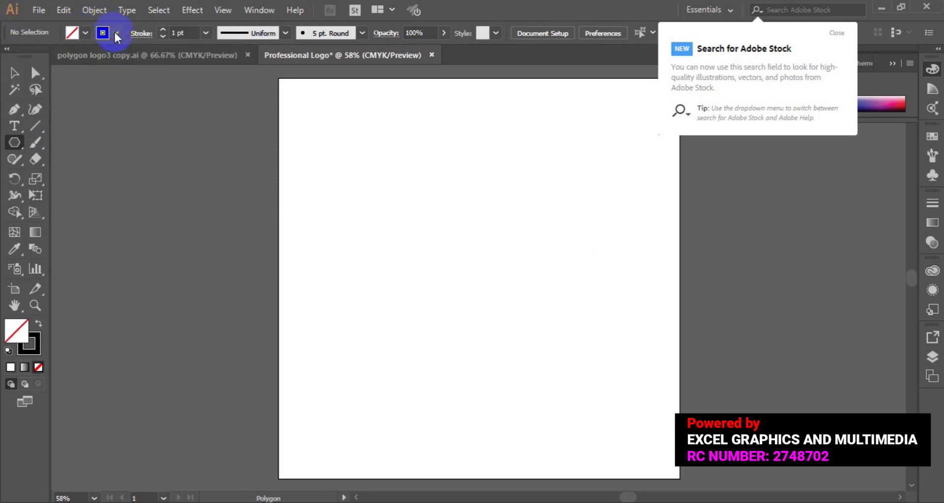
click(116, 33)
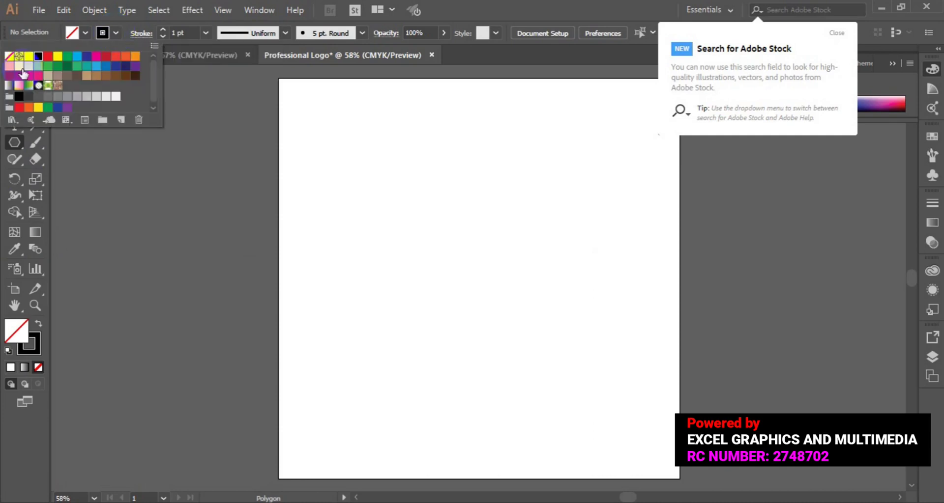
click(351, 195)
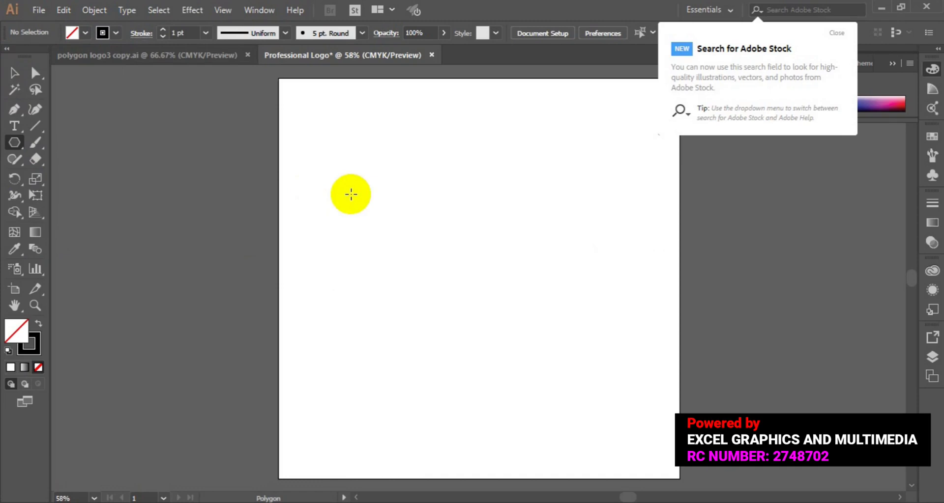
click(351, 194)
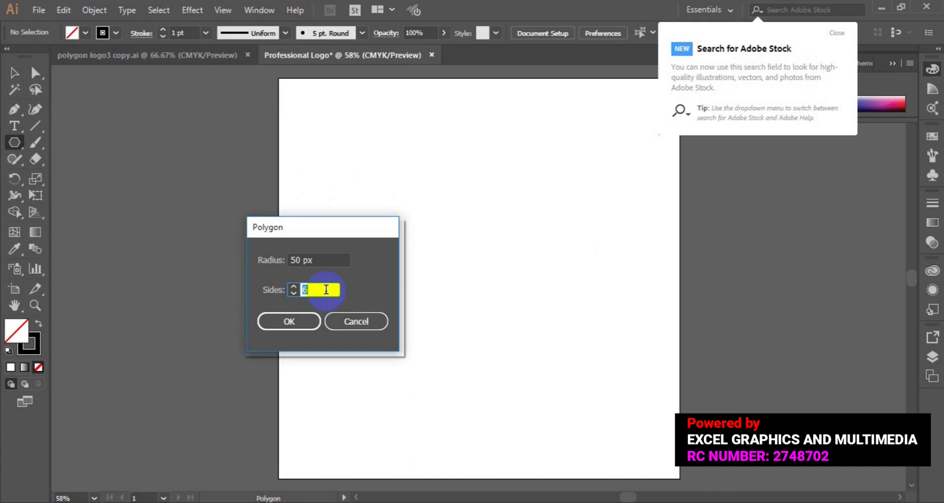
Create the 6-sided polygon and centre it horizontally and vertically on the artboard.
click(305, 320)
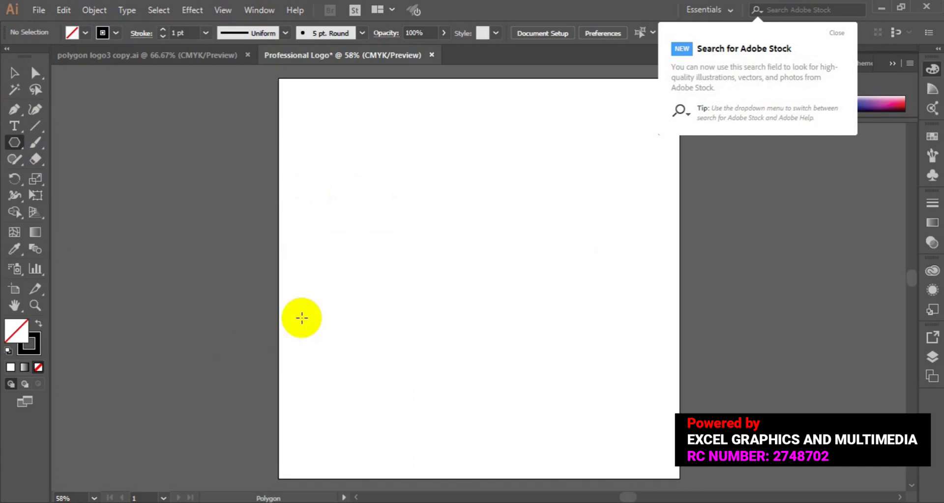
click(15, 74)
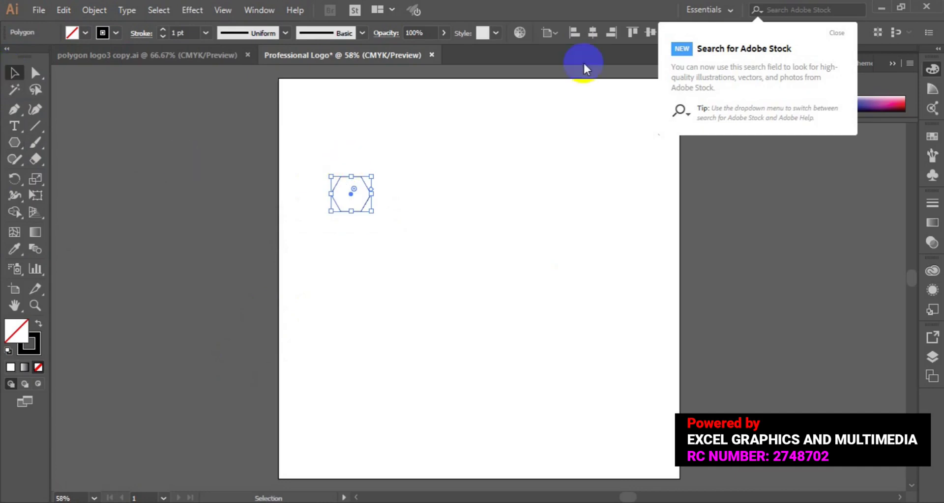
click(592, 32)
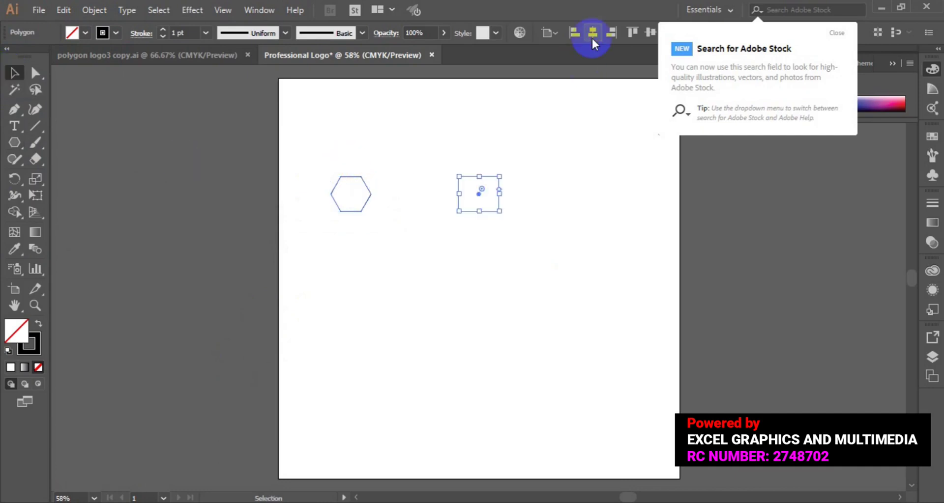
click(650, 32)
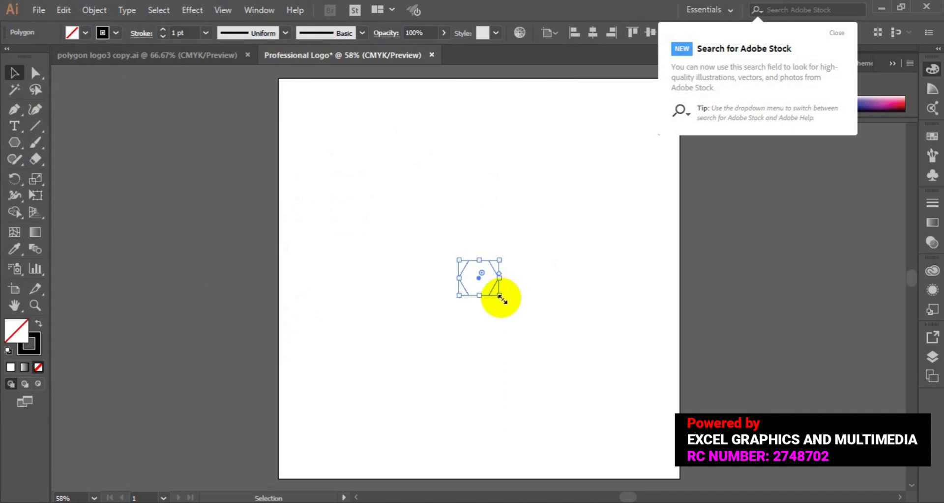
Scale the hexagon up proportionally and Alt-drag a copy shifted to the right.
key(shift)
drag(499, 296, 568, 361)
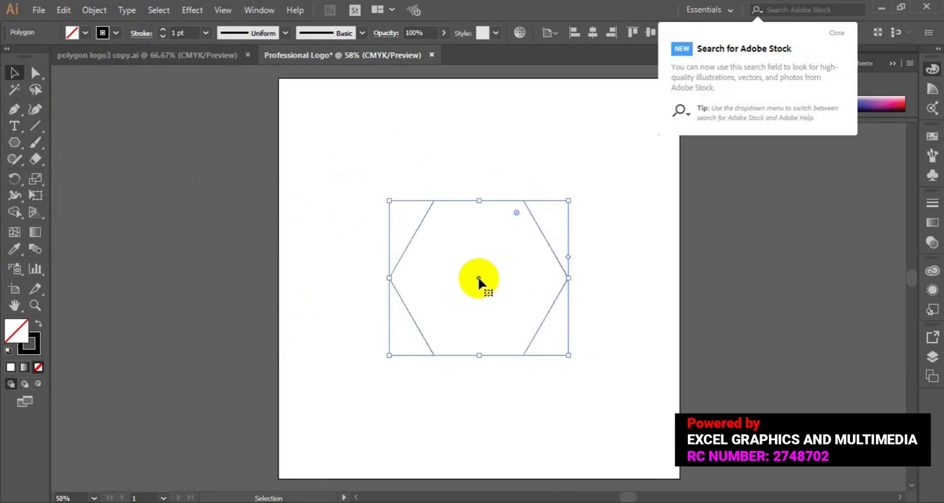
drag(478, 279, 529, 283)
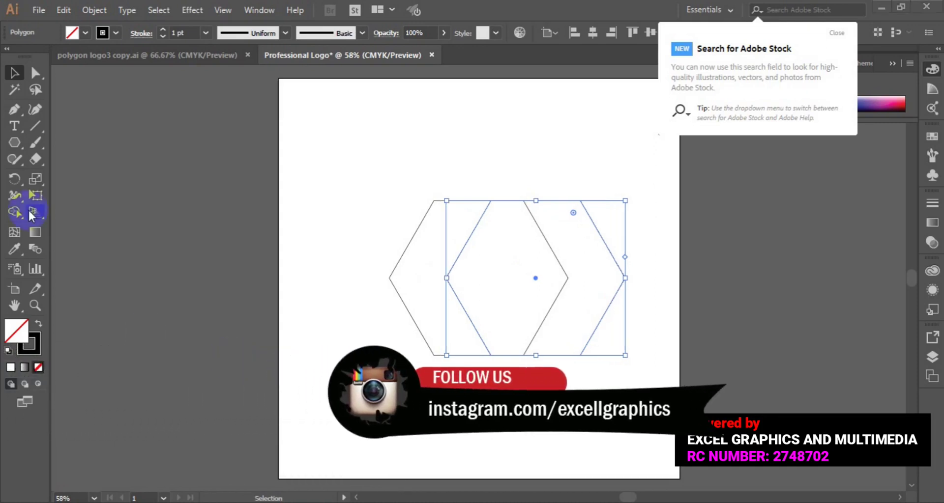
Pen a curve from the first hexagon's right point to the copy's bottom-right corner, then select everything.
click(14, 112)
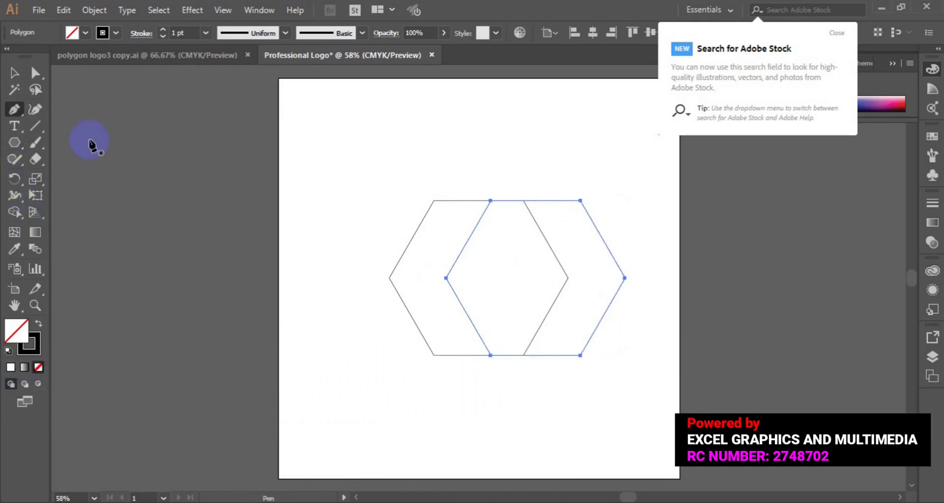
click(567, 278)
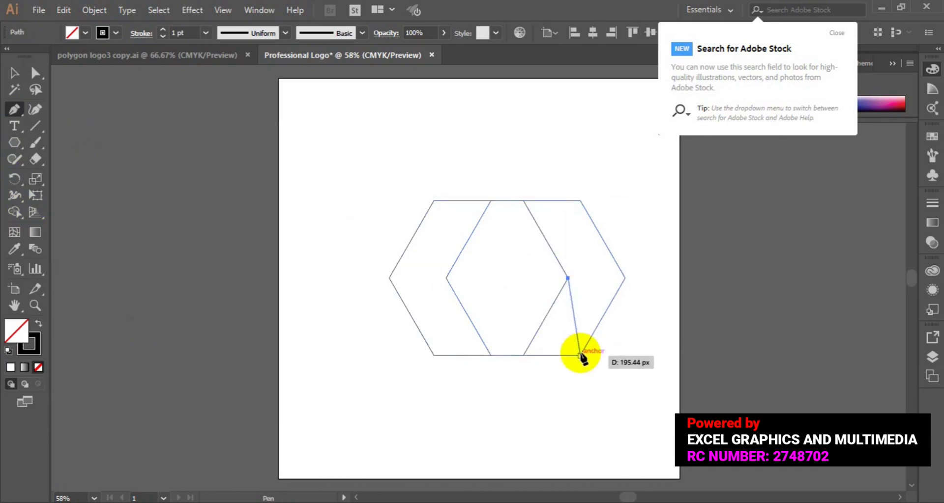
drag(580, 355, 558, 402)
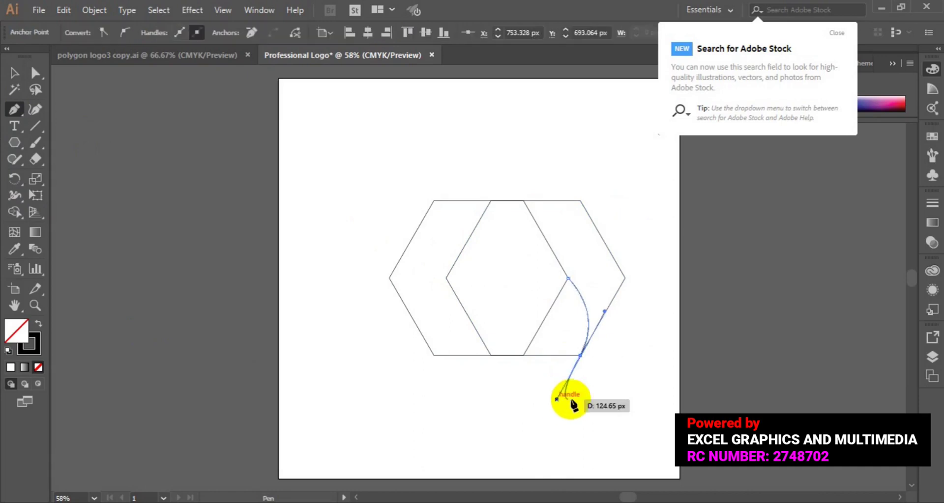
ctrl+click(584, 400)
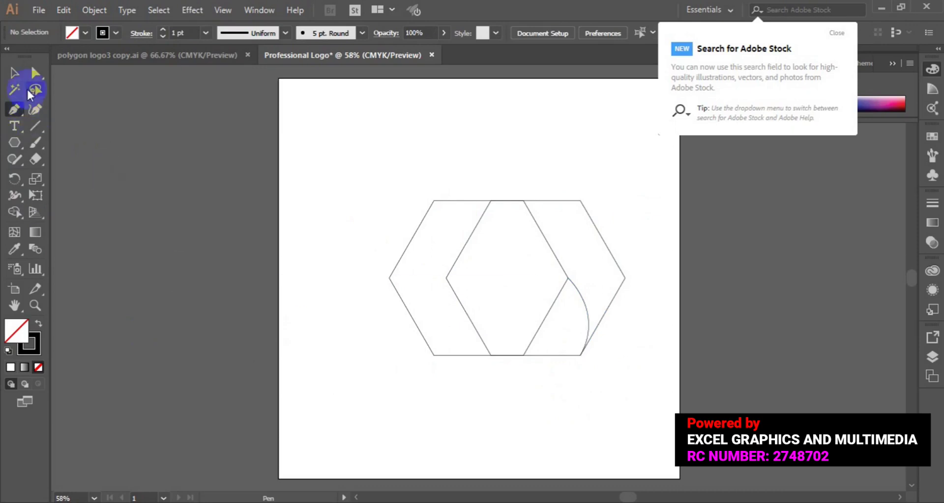
click(20, 75)
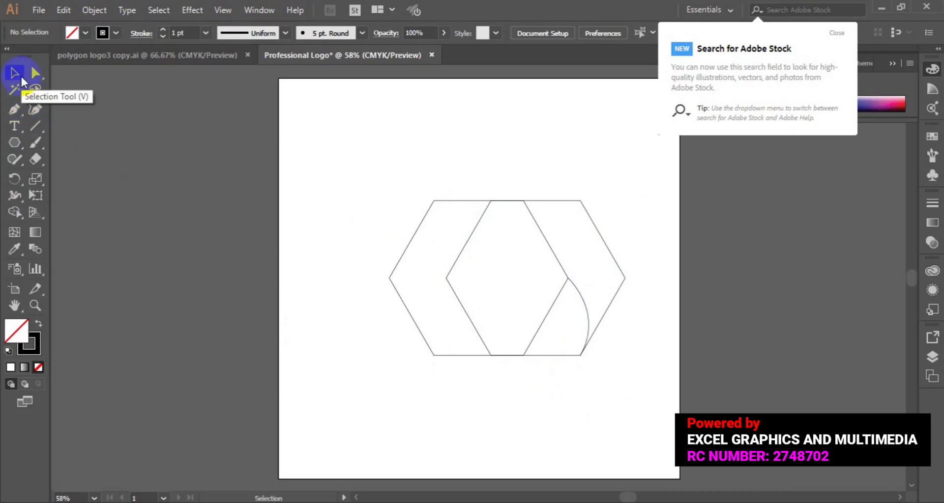
drag(271, 144, 653, 391)
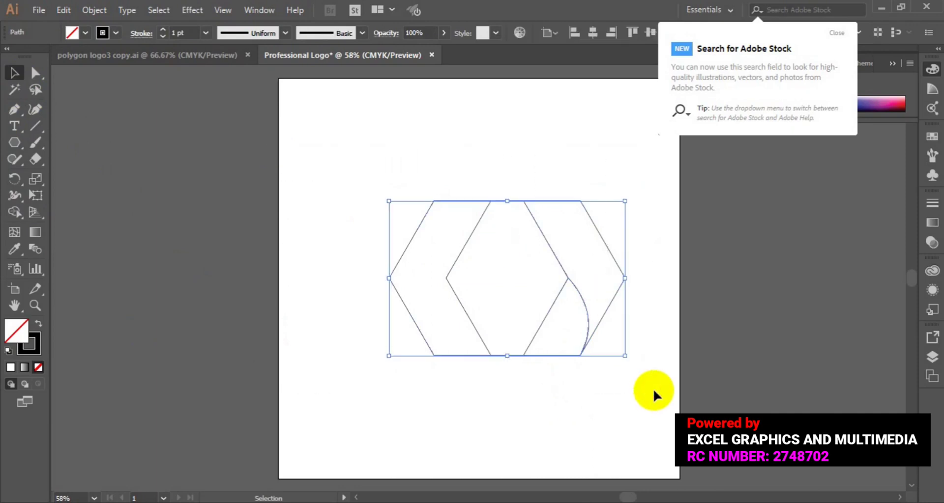
click(19, 214)
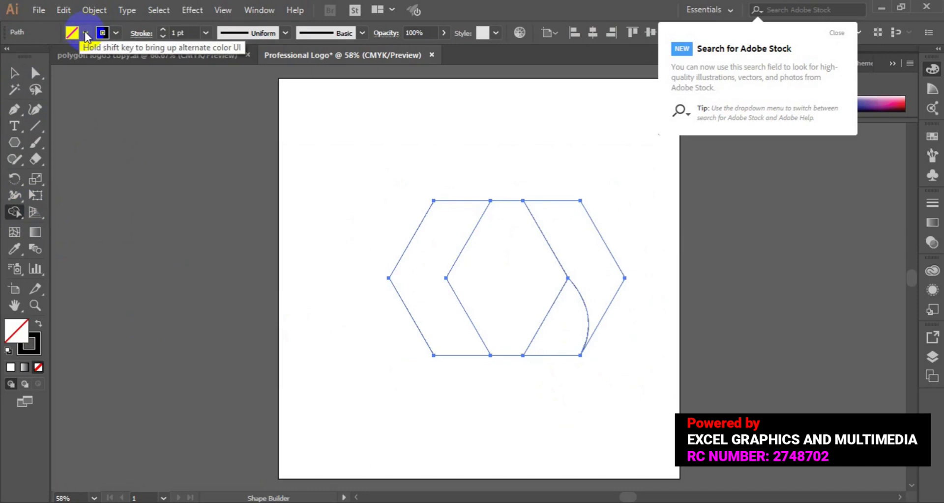
Set the fill to black and fill the right-hand chevron region with the Shape Builder.
click(85, 33)
click(43, 64)
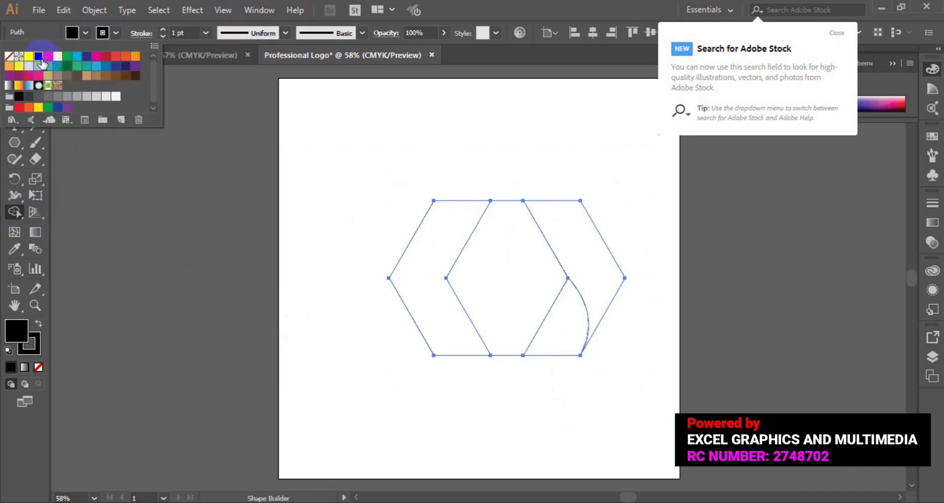
click(553, 226)
click(554, 227)
click(554, 228)
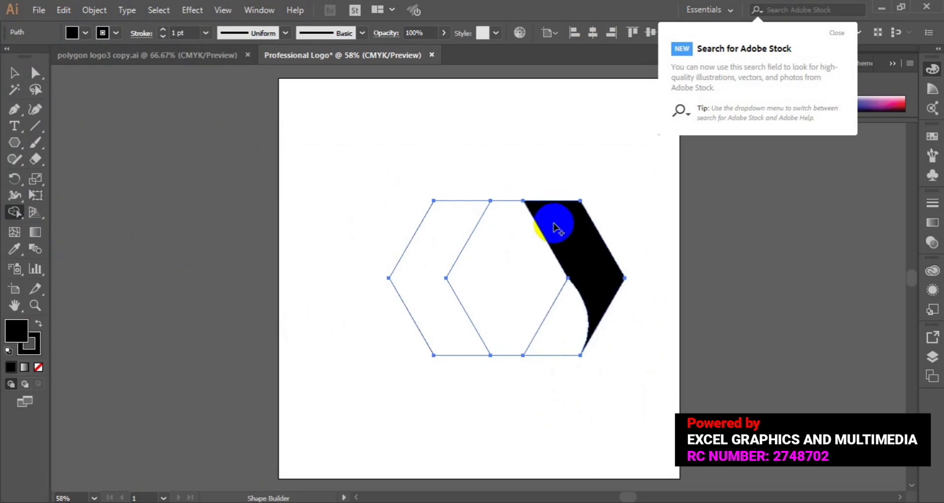
Set the fill to CMYK Green and fill the curved region beneath the chevron.
click(86, 32)
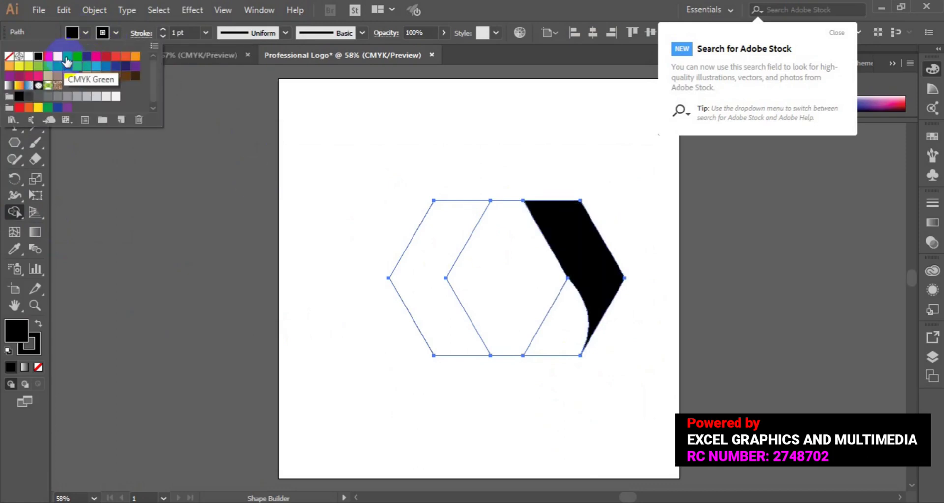
click(67, 61)
click(575, 335)
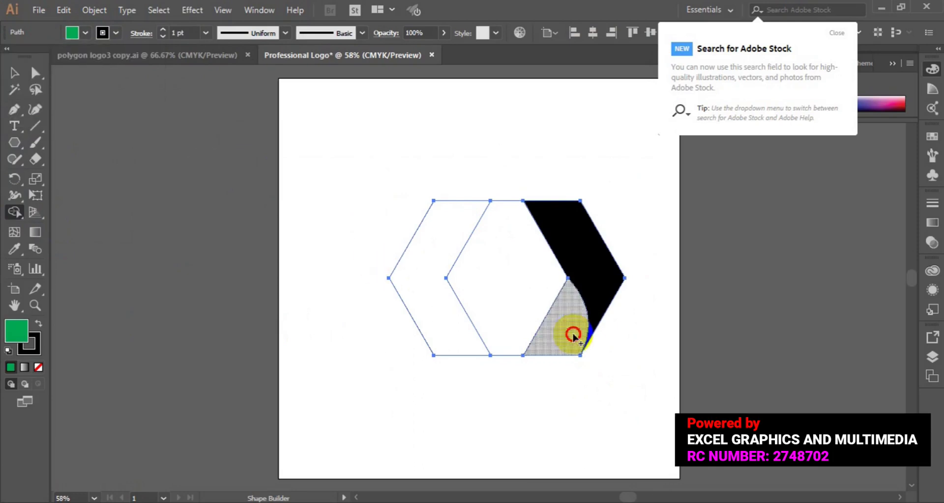
click(573, 336)
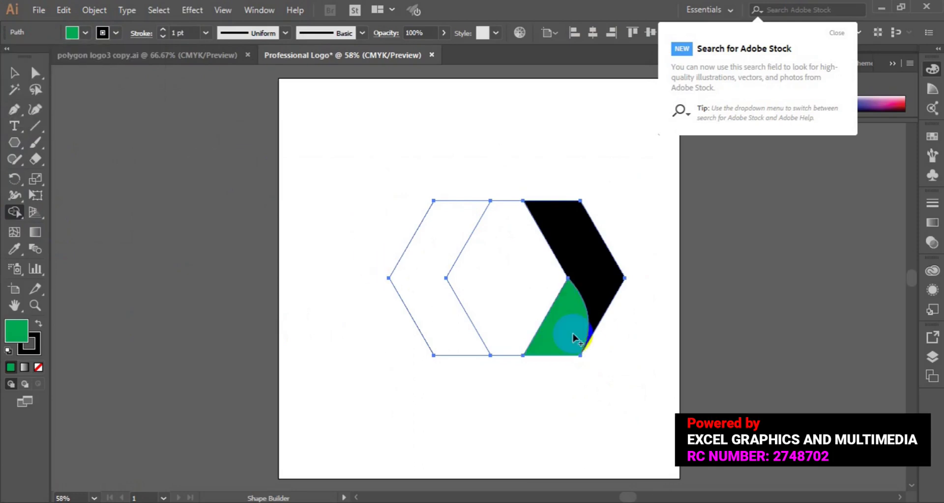
click(19, 78)
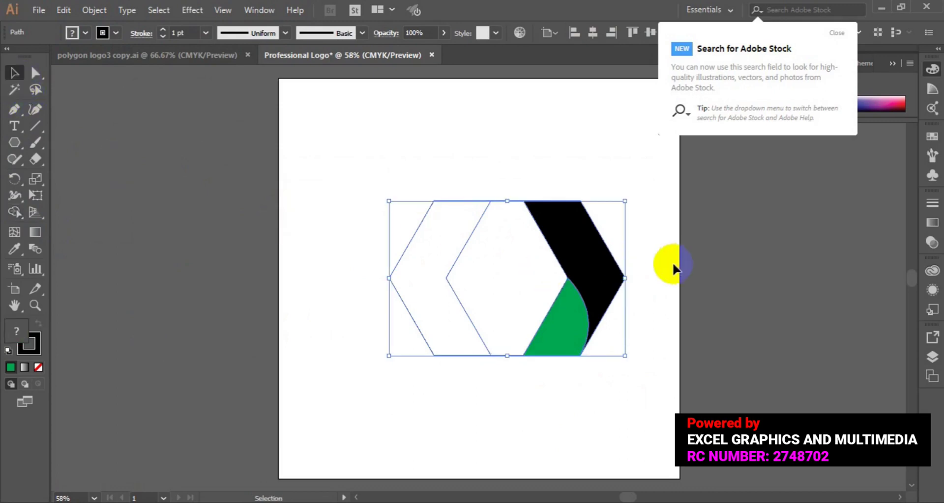
Select the green and black shapes and move them to the artboard's top-left.
click(649, 266)
click(571, 333)
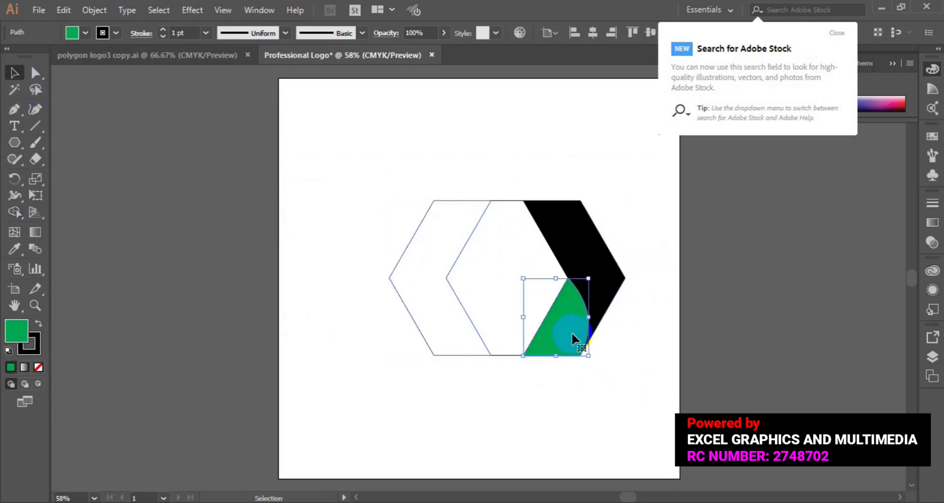
shift+click(618, 291)
drag(618, 291, 380, 174)
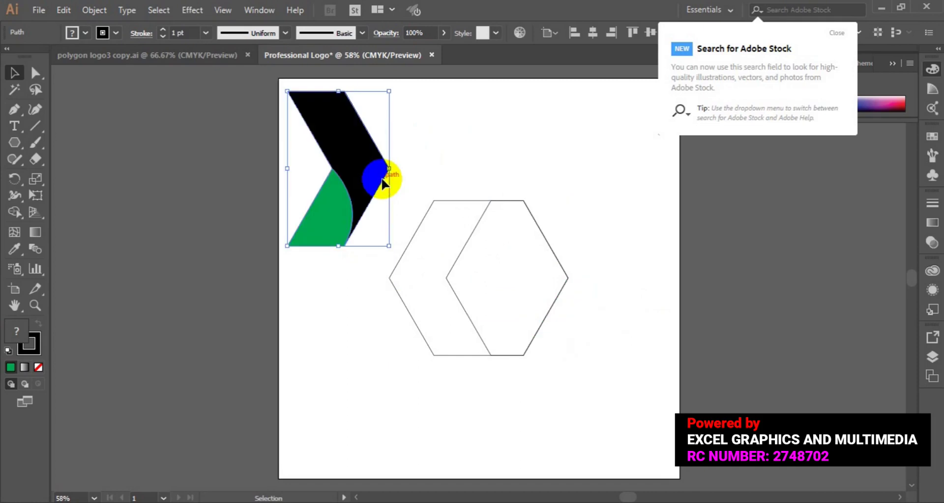
Delete the right-hand hexagon copy and select the remaining hexagon.
click(475, 227)
key(Delete)
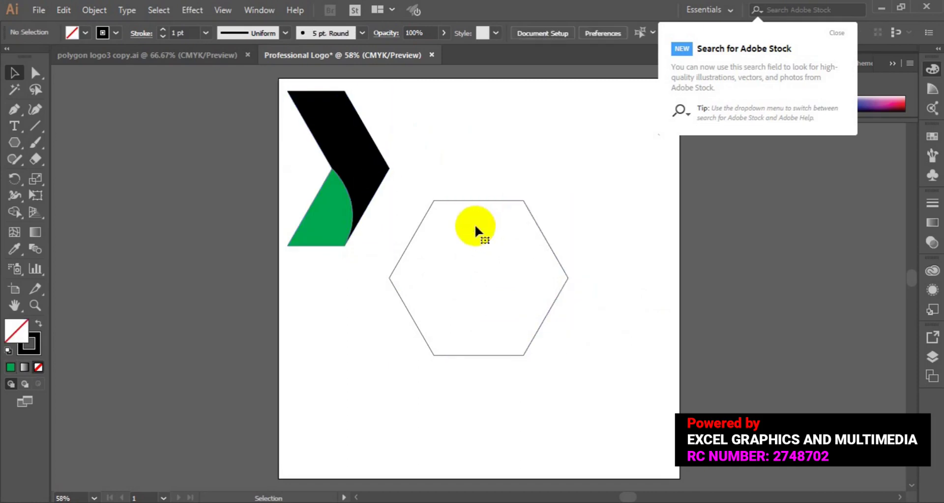
click(523, 201)
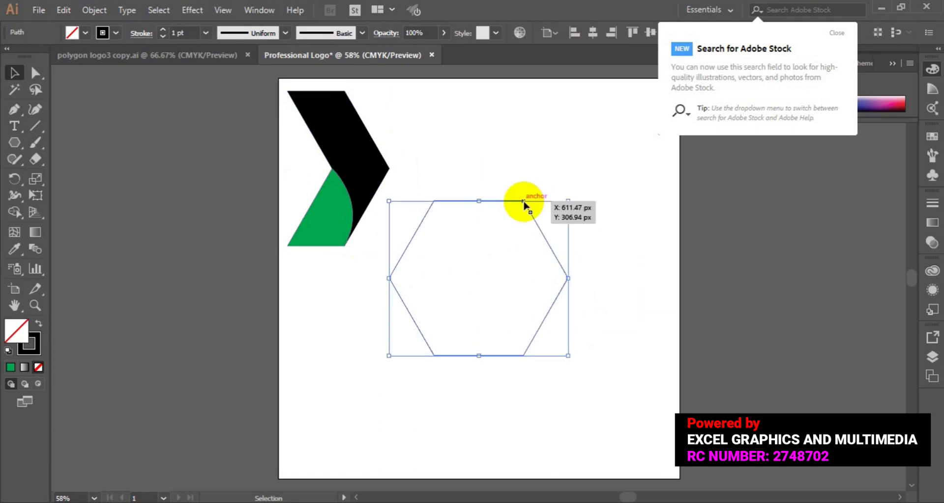
Delete the remaining hexagon and select the black chevron shape.
key(Delete)
click(374, 174)
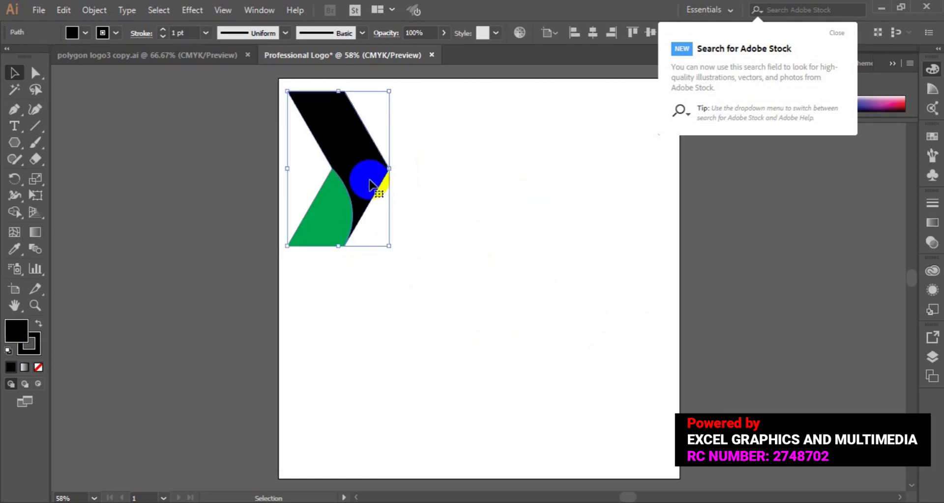
click(334, 214)
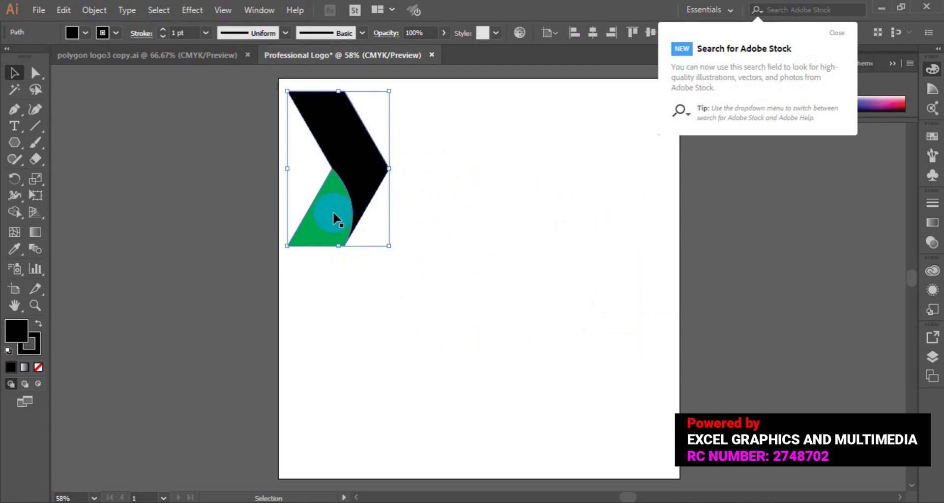
click(589, 47)
click(589, 39)
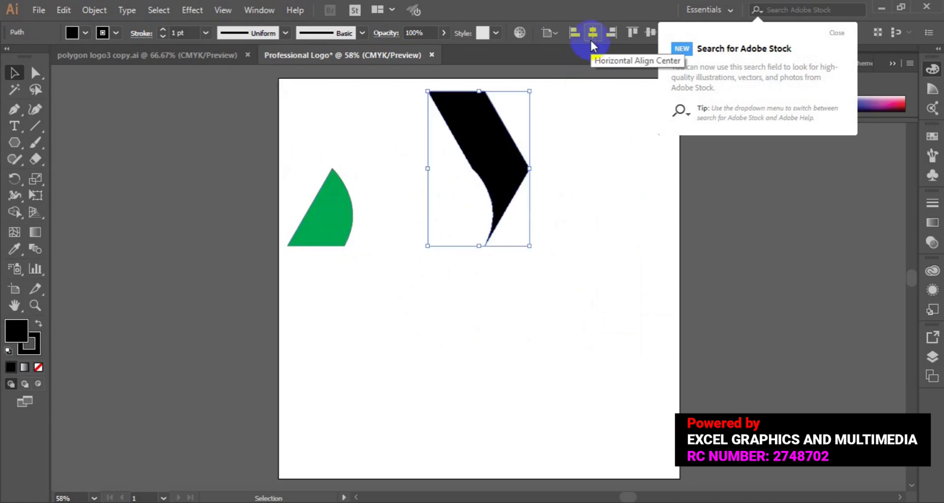
key(ctrl+z)
Group the black and green shapes via Object > Group and centre the group on the artboard.
shift+click(344, 211)
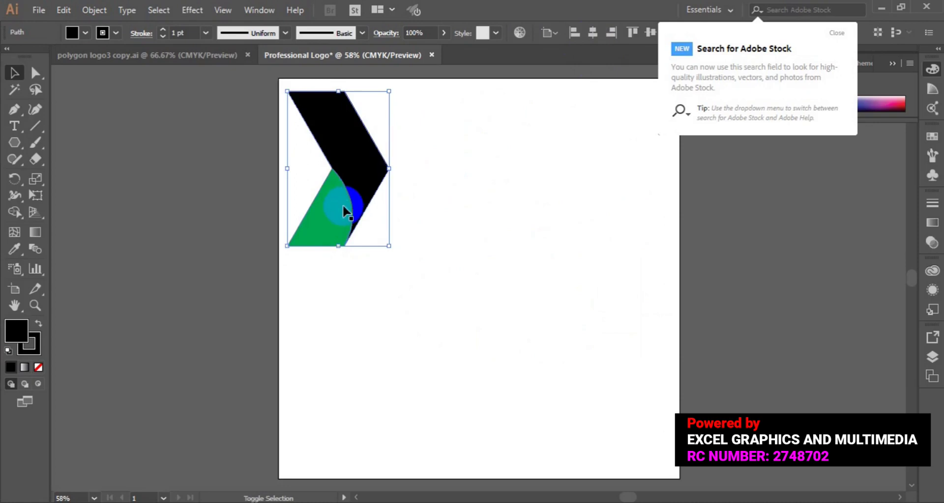
click(96, 18)
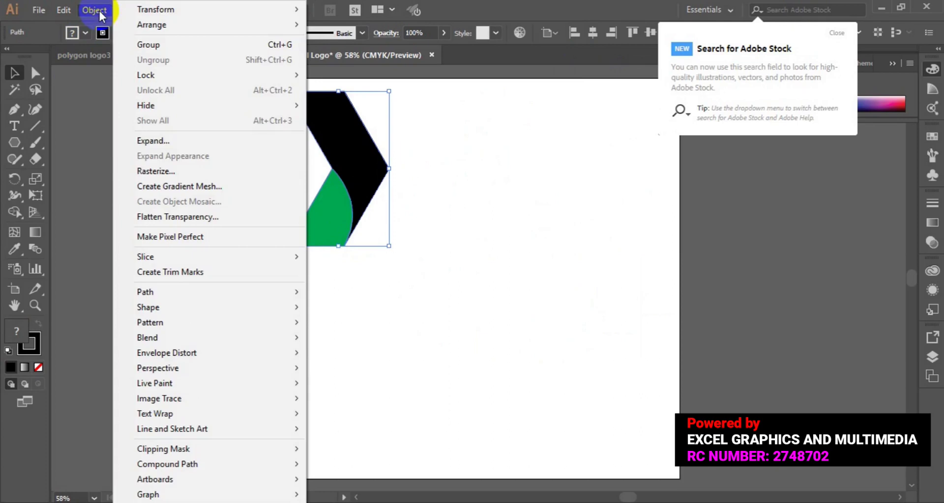
click(163, 45)
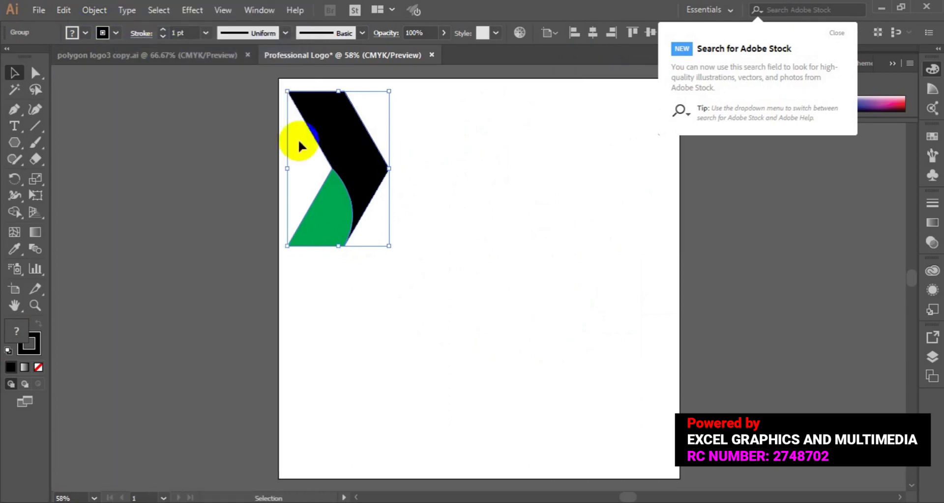
click(593, 32)
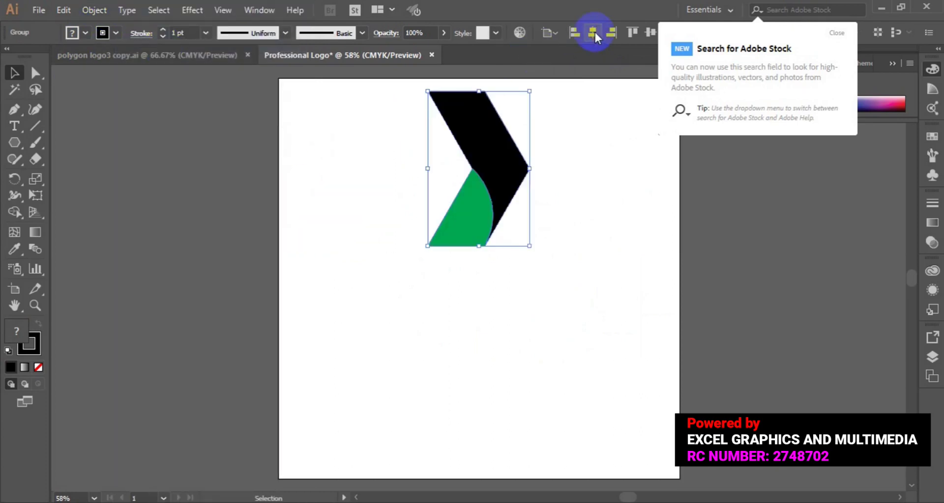
click(647, 32)
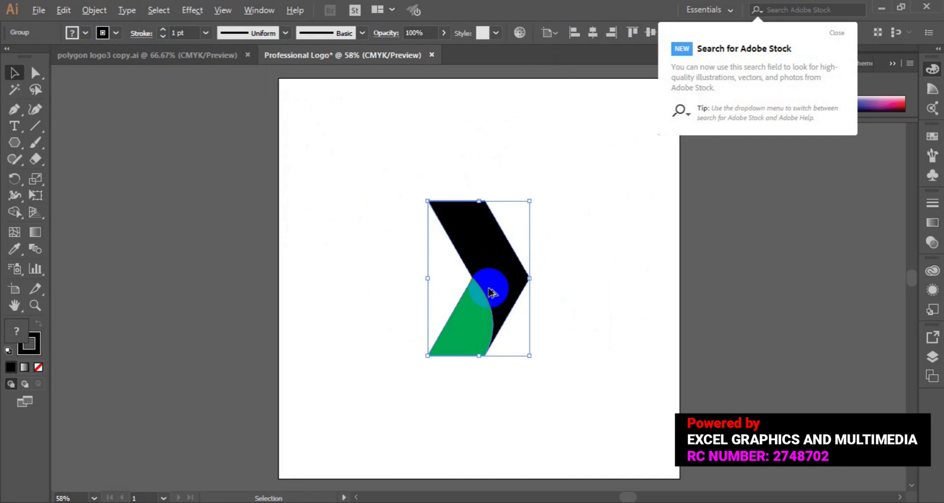
Alt-drag a copy of the chevron group to the right, then move both chevrons left and slightly down.
drag(489, 290, 568, 295)
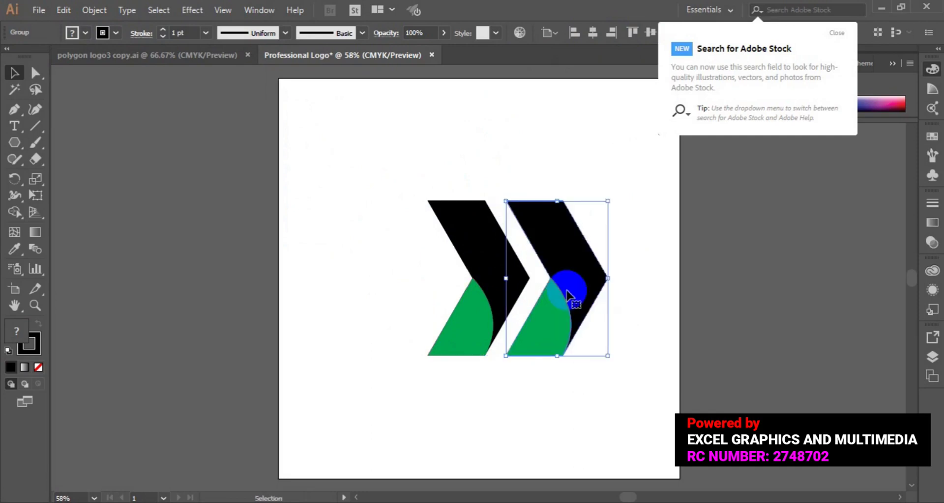
click(394, 334)
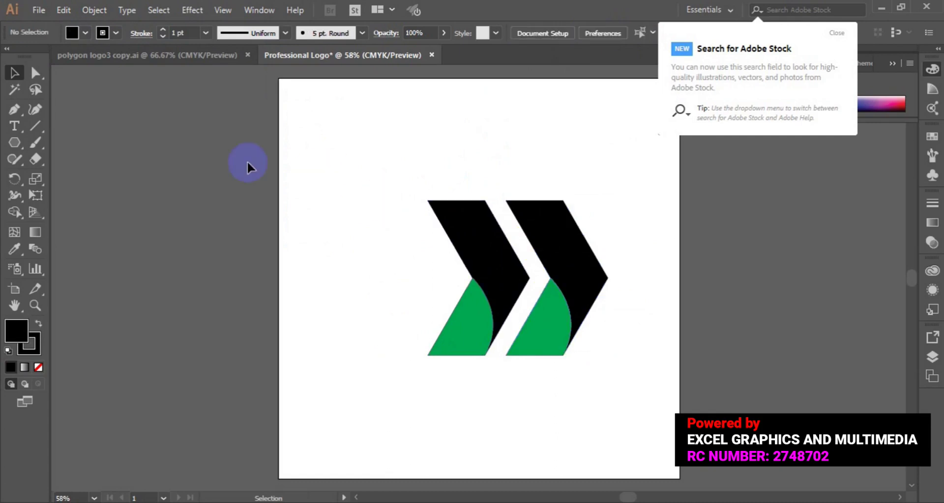
drag(248, 163, 669, 412)
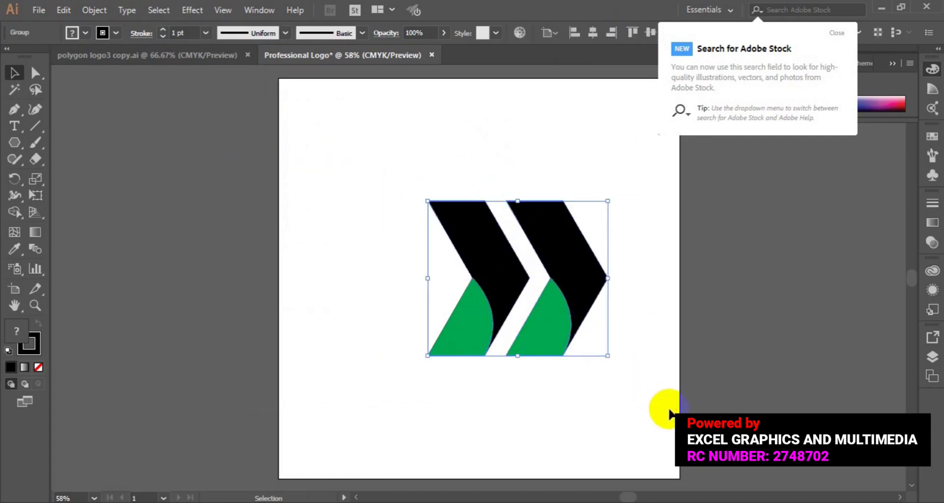
click(544, 314)
click(526, 290)
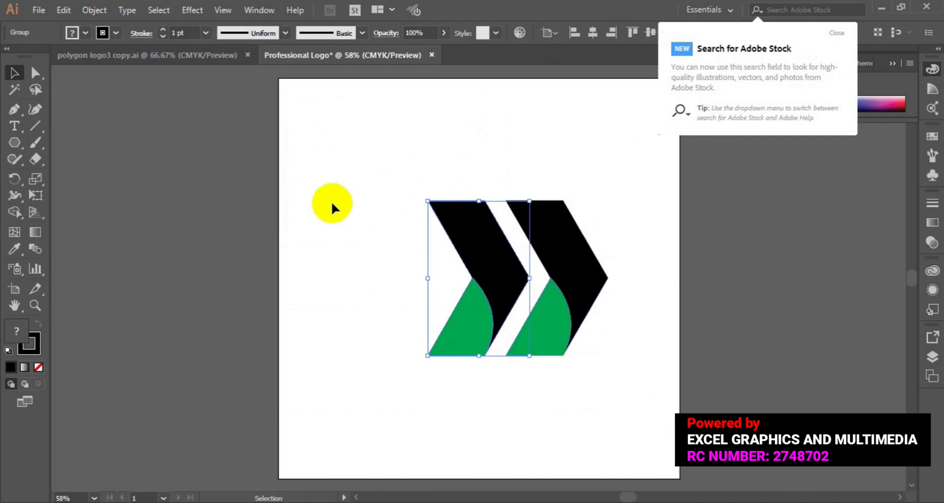
drag(323, 175, 668, 382)
drag(529, 279, 464, 285)
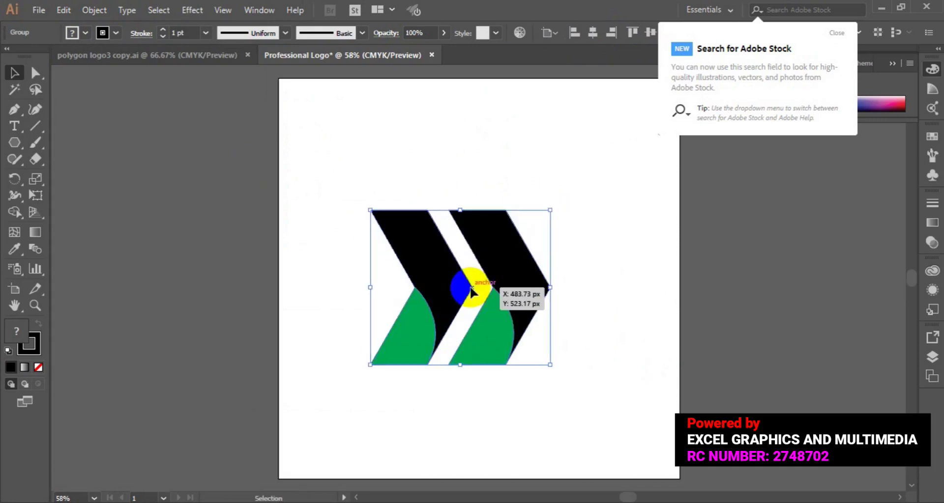
Ungroup the left chevron group via Object > Ungroup.
click(634, 284)
click(445, 295)
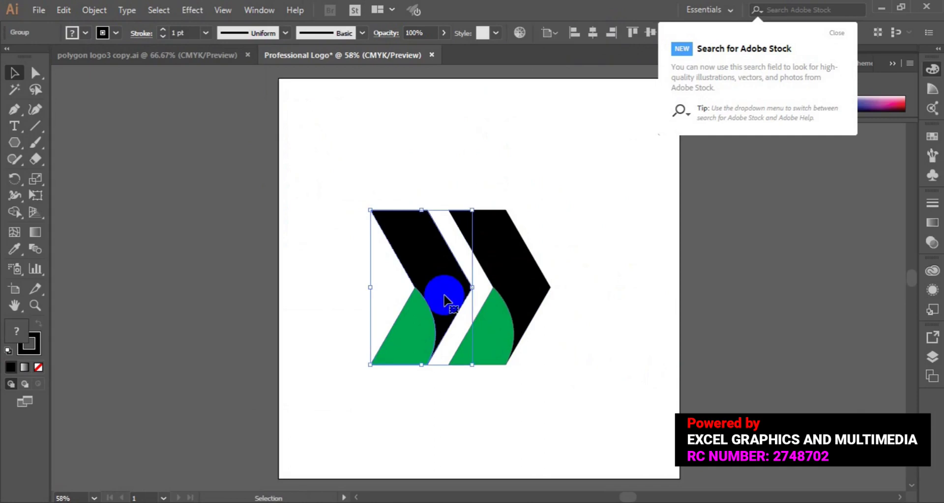
click(95, 10)
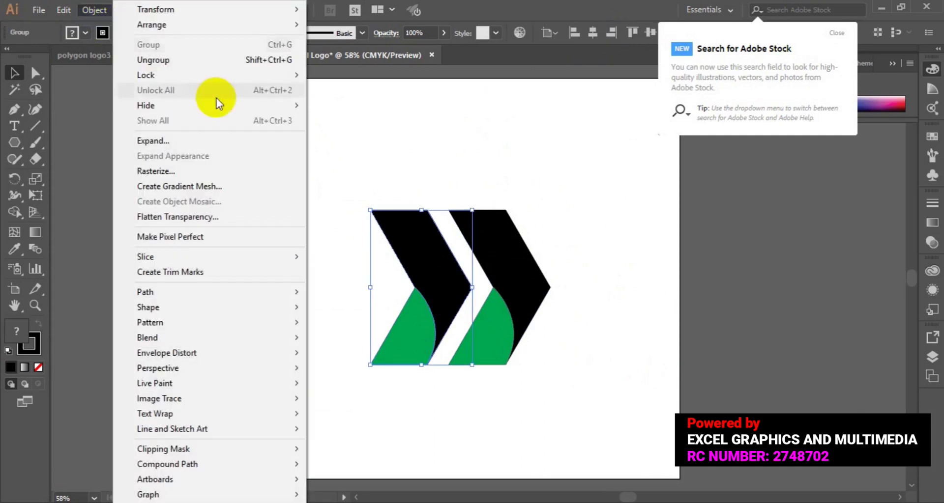
click(172, 62)
click(371, 202)
Ungroup the right chevron group via Object > Ungroup.
click(498, 279)
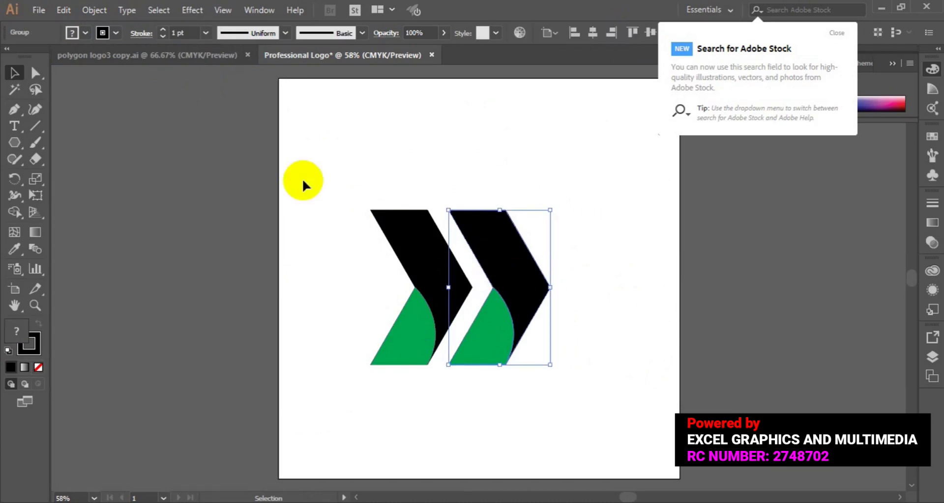
click(101, 14)
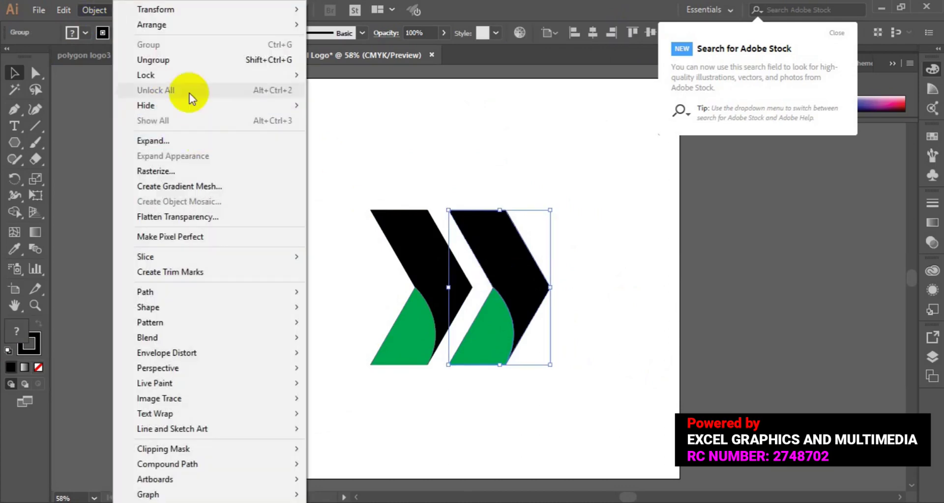
click(178, 62)
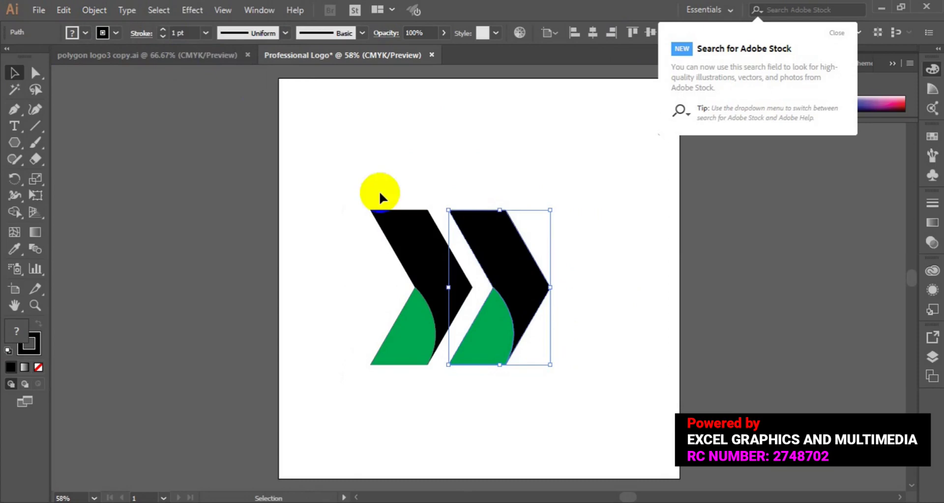
click(425, 181)
click(443, 315)
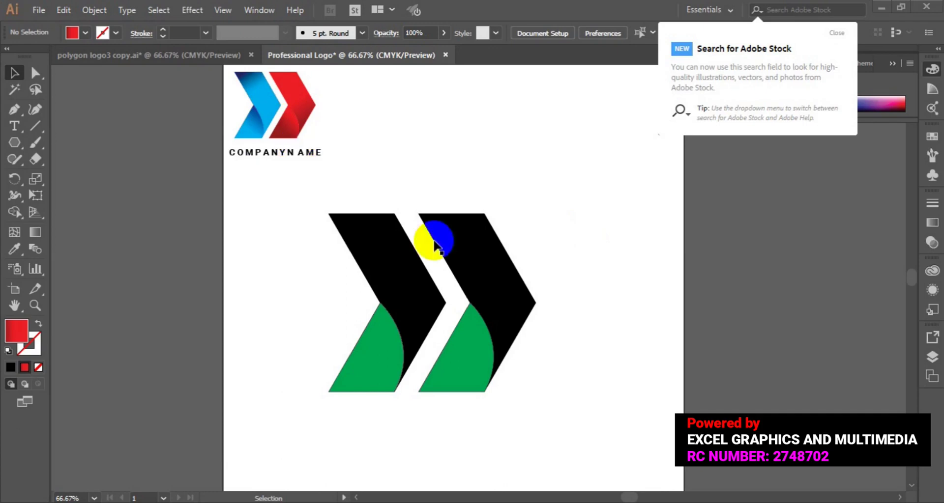
Set the stroke to None on both black chevrons and the left green piece.
click(392, 295)
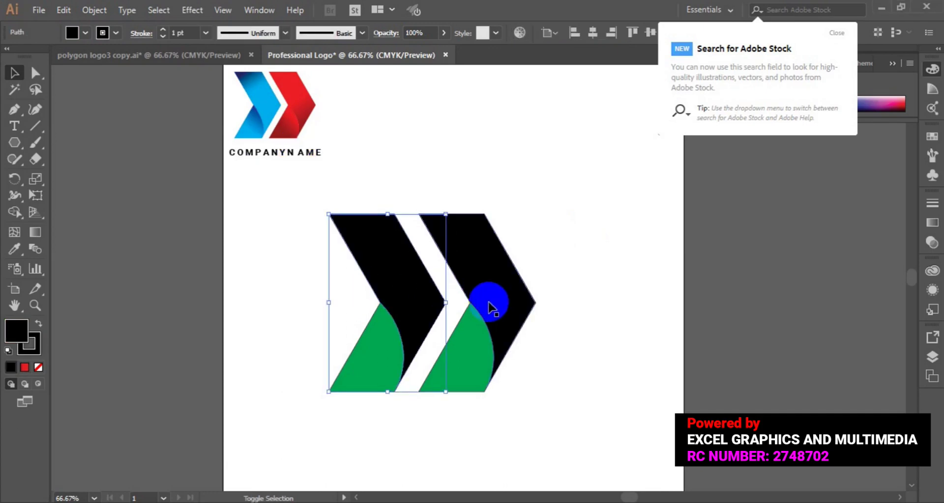
shift+click(488, 302)
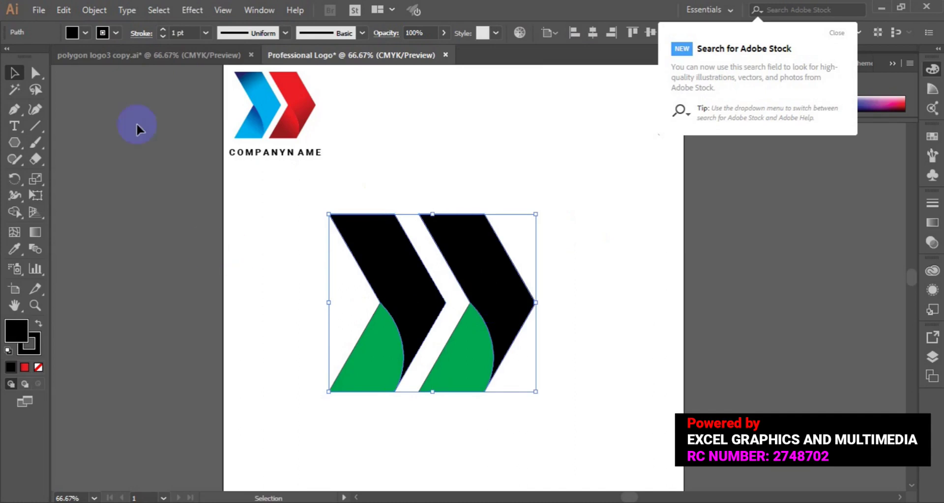
click(116, 34)
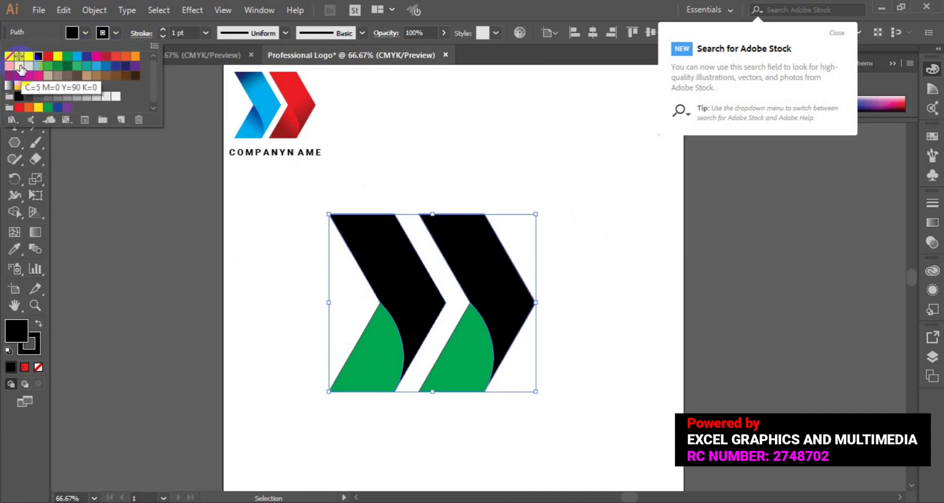
click(9, 56)
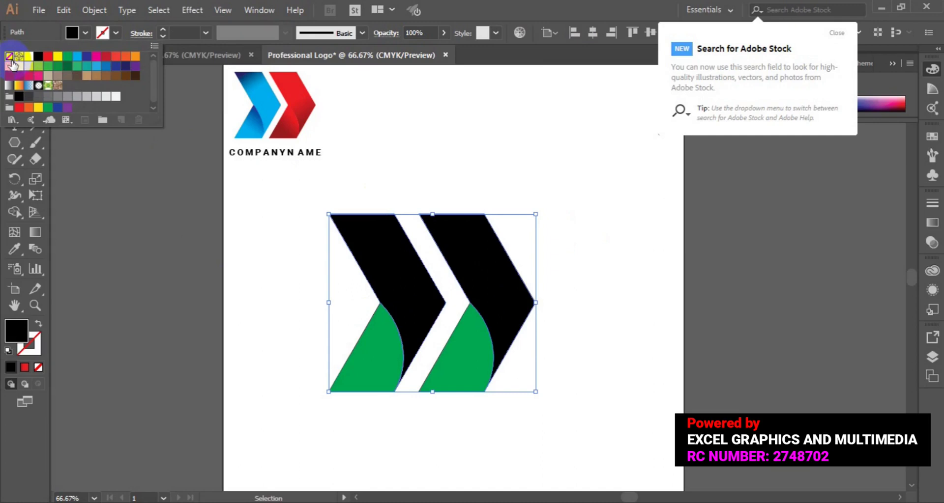
click(238, 217)
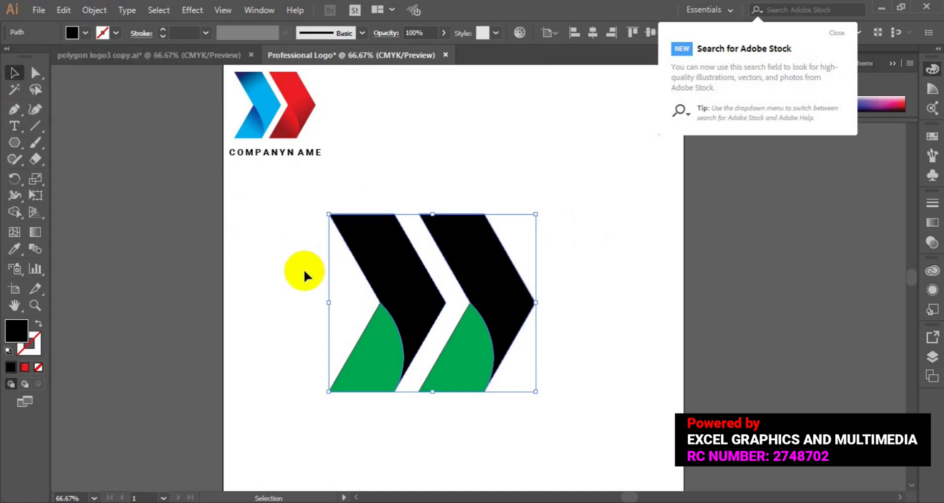
click(411, 344)
click(386, 364)
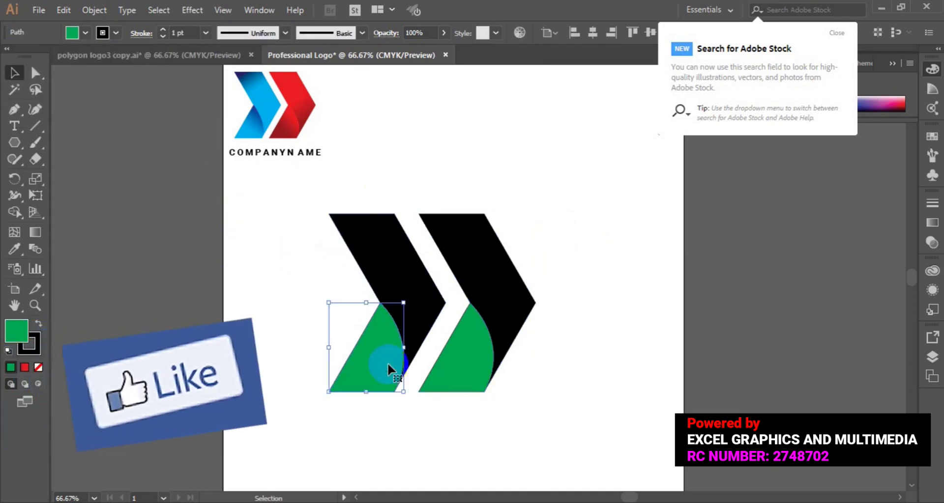
click(116, 32)
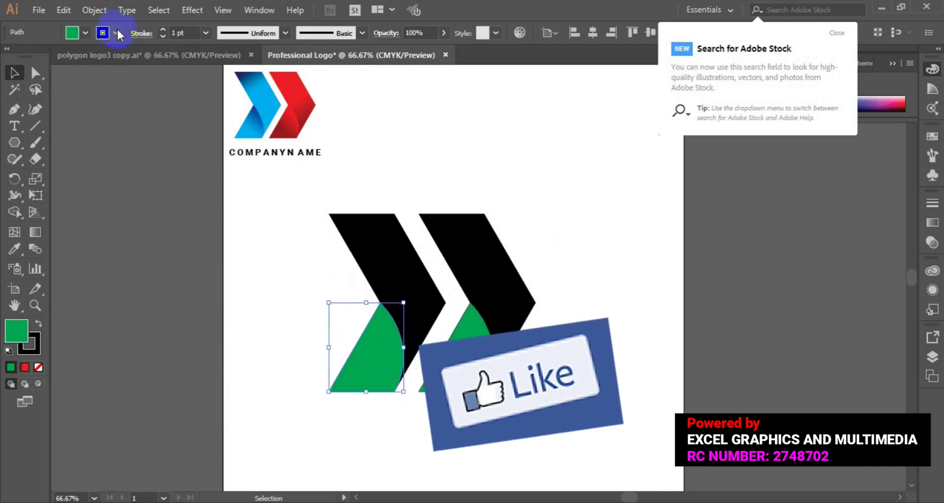
click(8, 58)
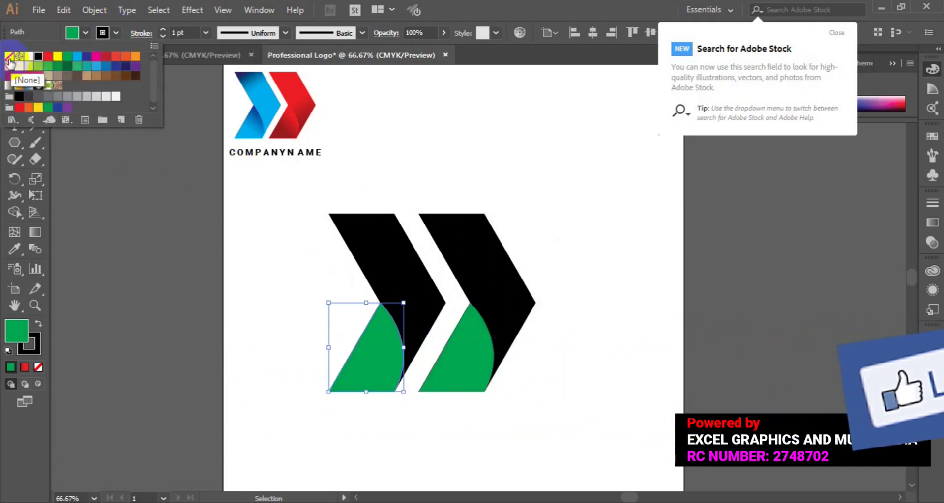
click(108, 169)
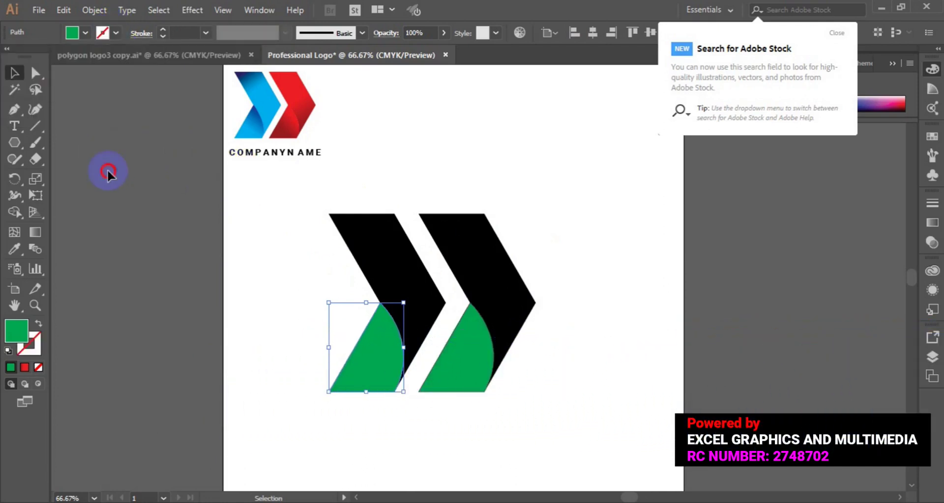
Fill the left green piece with the sample logo's blue gradient, angled lower-left to upper-right at 42.1°.
click(23, 368)
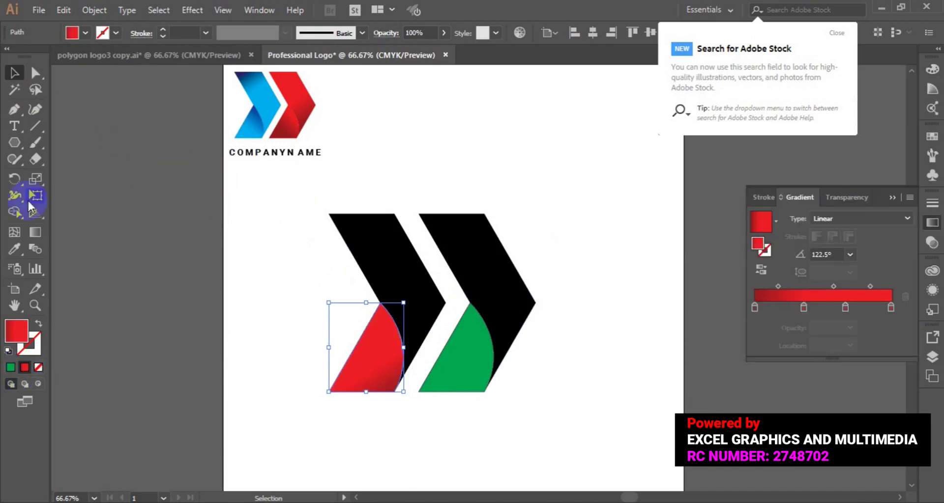
click(15, 251)
click(252, 130)
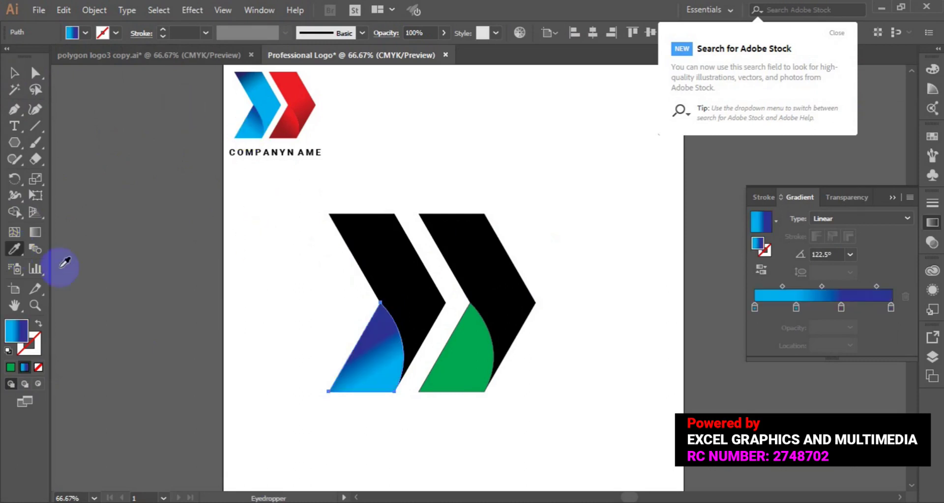
click(35, 234)
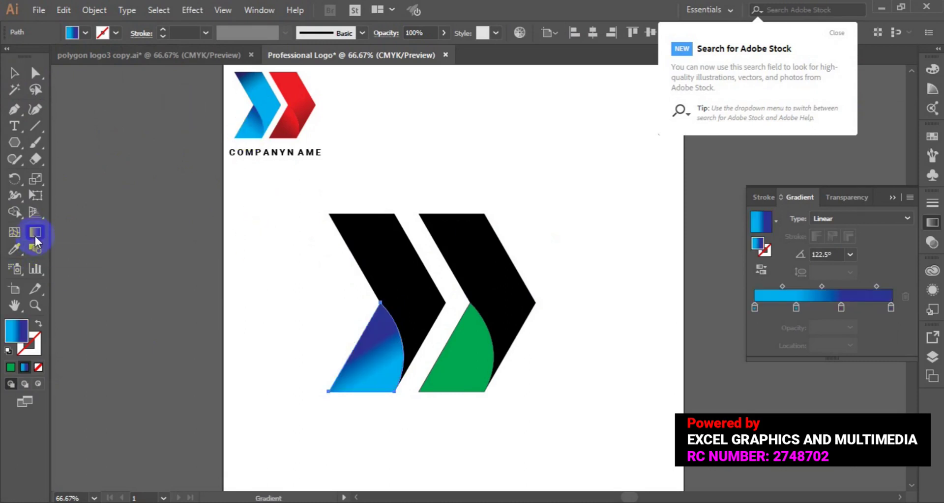
click(325, 401)
drag(328, 394, 428, 310)
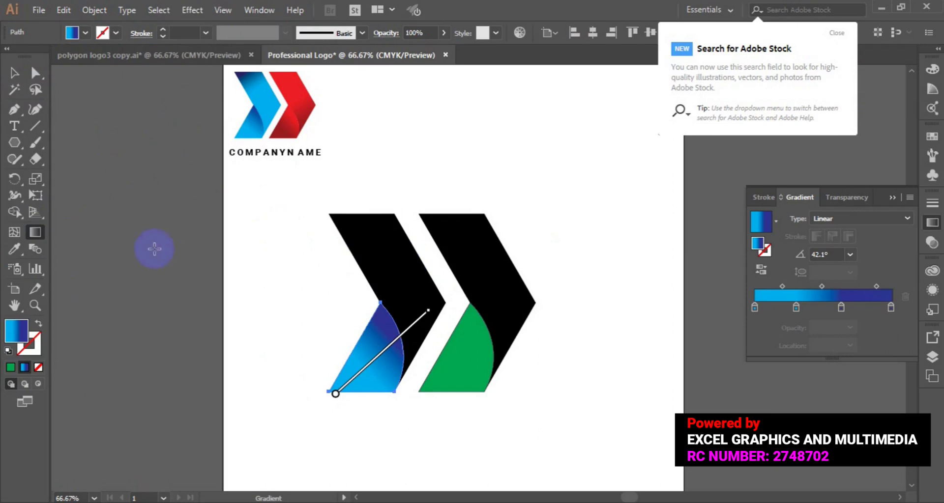
click(14, 74)
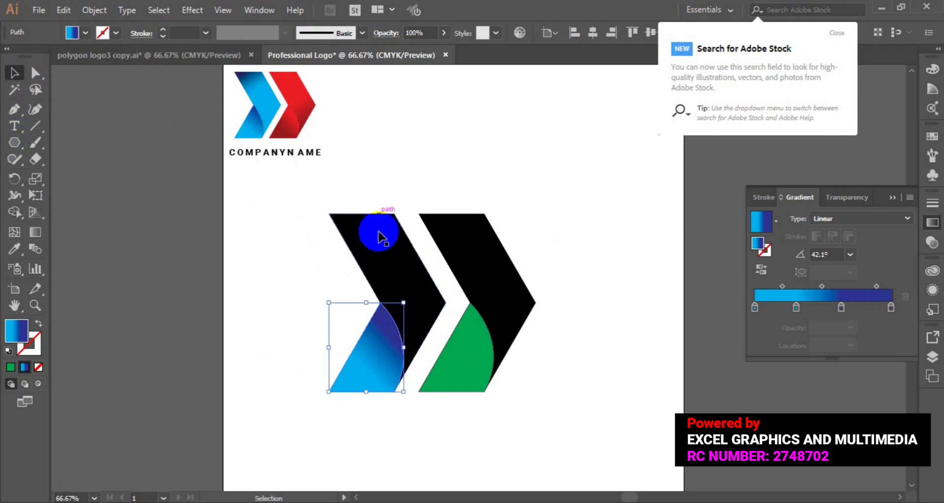
Apply the blue gradient to the left black chevron and re-angle it diagonally.
click(379, 296)
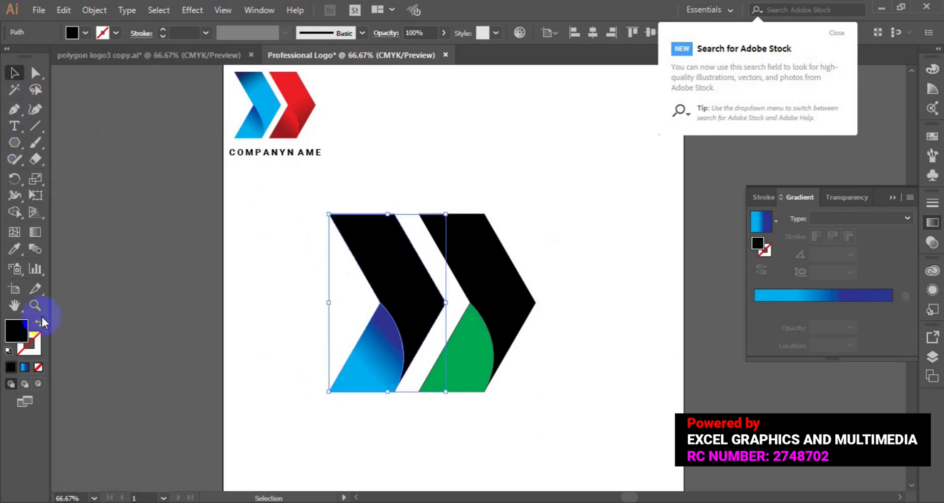
click(25, 367)
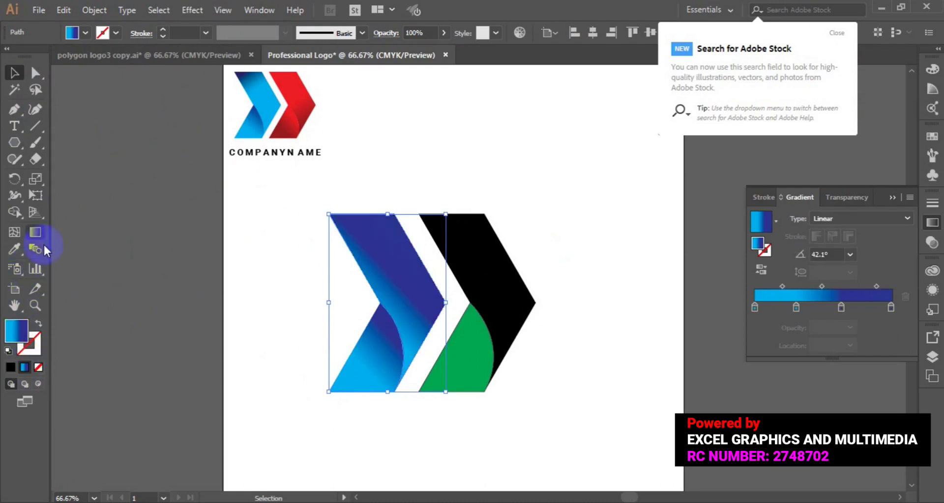
click(34, 232)
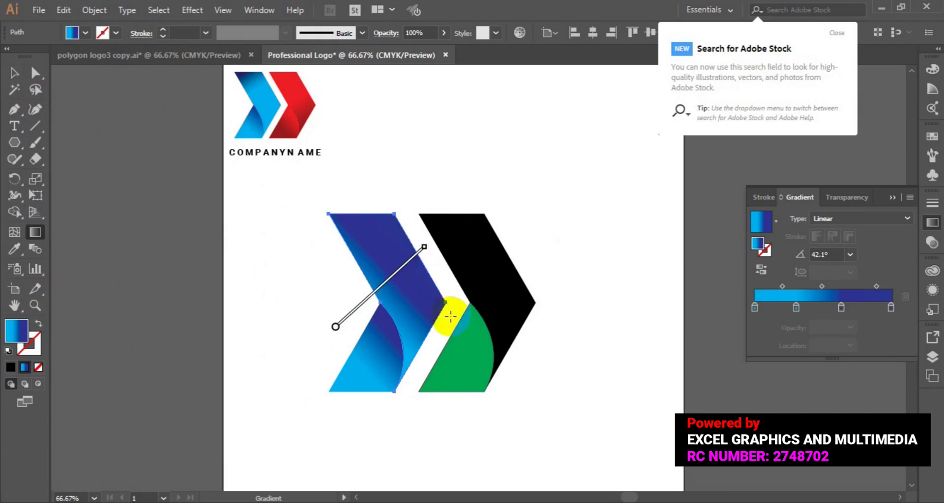
drag(442, 317, 333, 183)
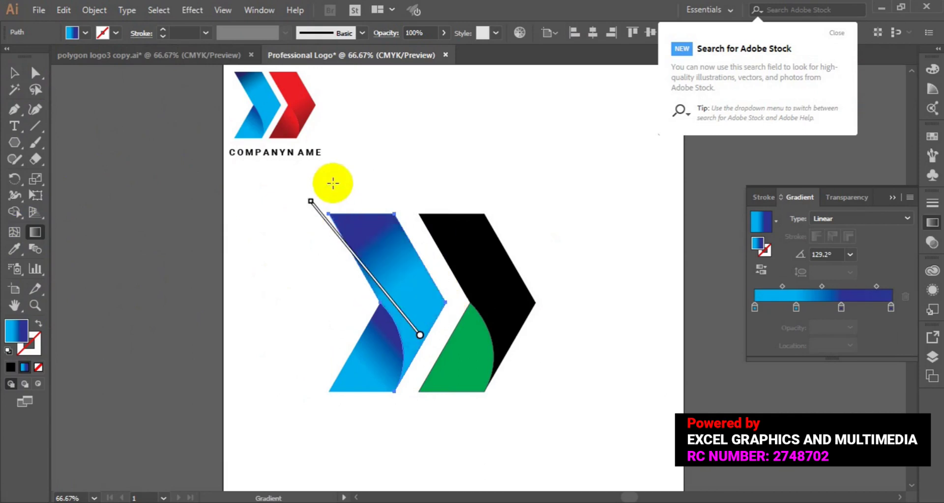
click(19, 80)
click(314, 223)
Give the right black chevron the small logo's red gradient, angled at 127.9°.
click(507, 291)
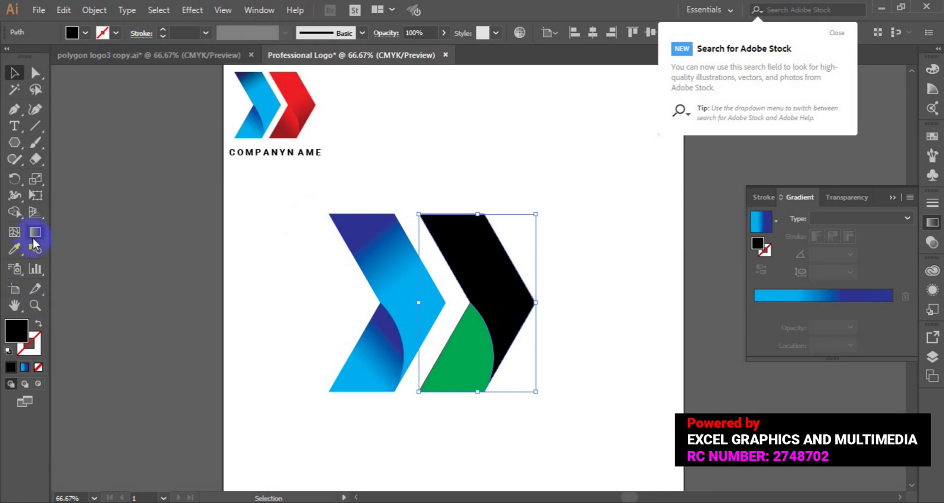
click(24, 367)
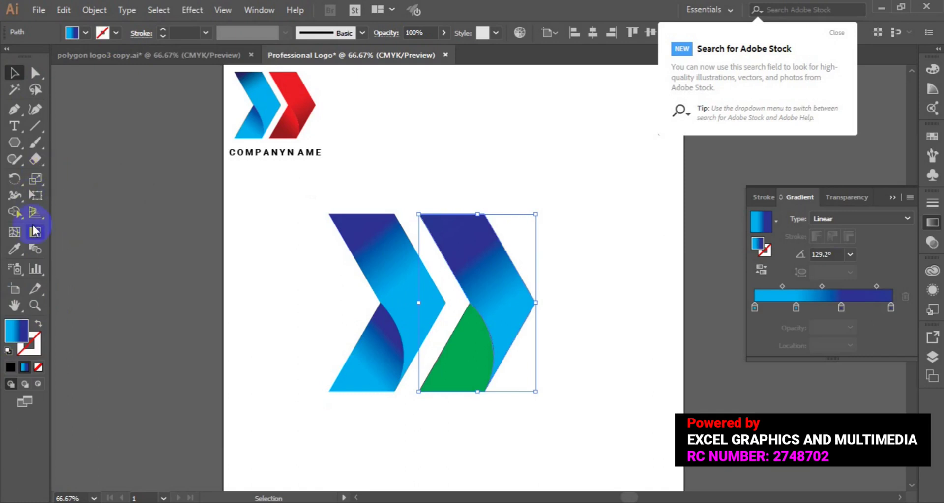
click(15, 249)
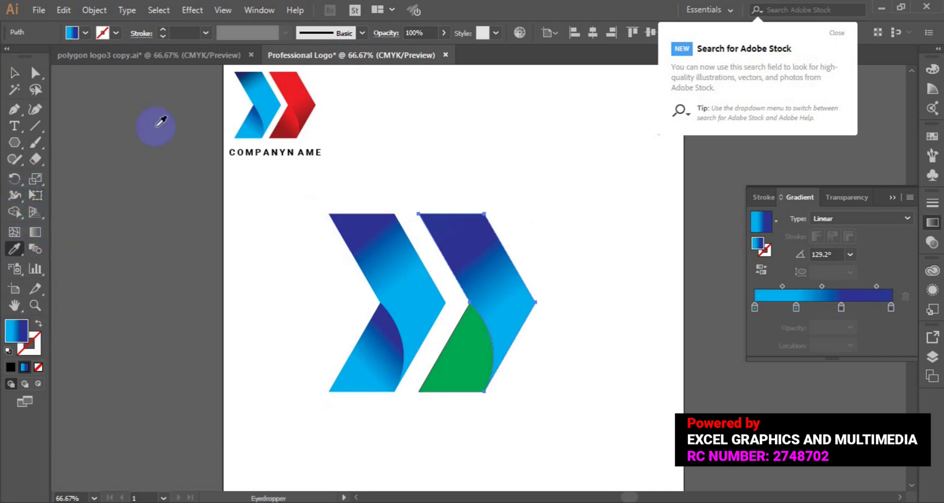
click(296, 85)
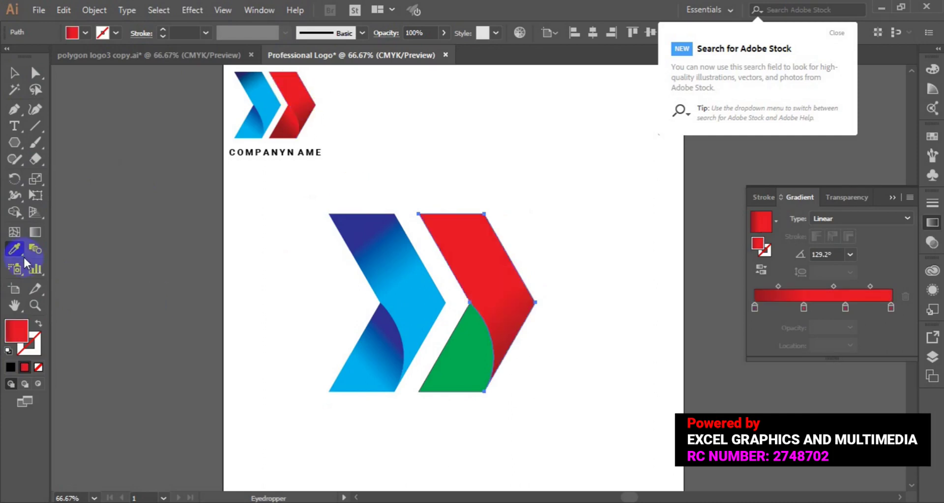
click(35, 232)
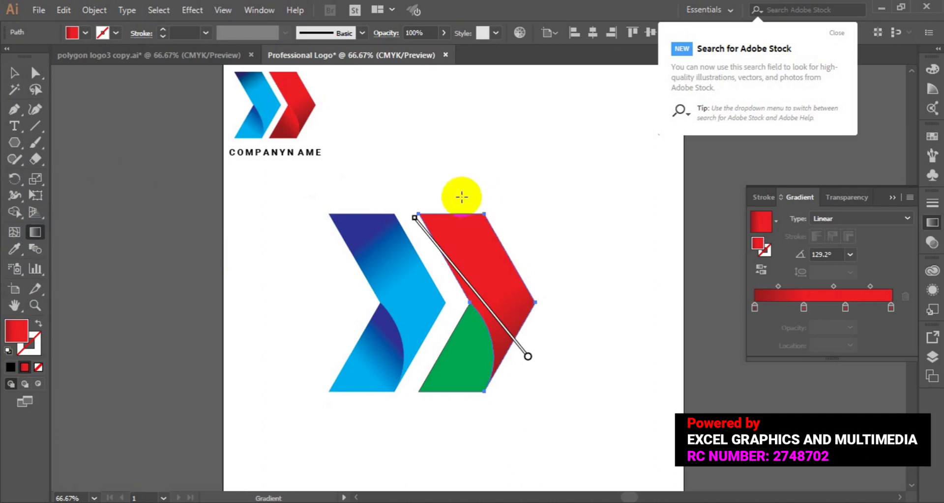
drag(448, 200, 550, 355)
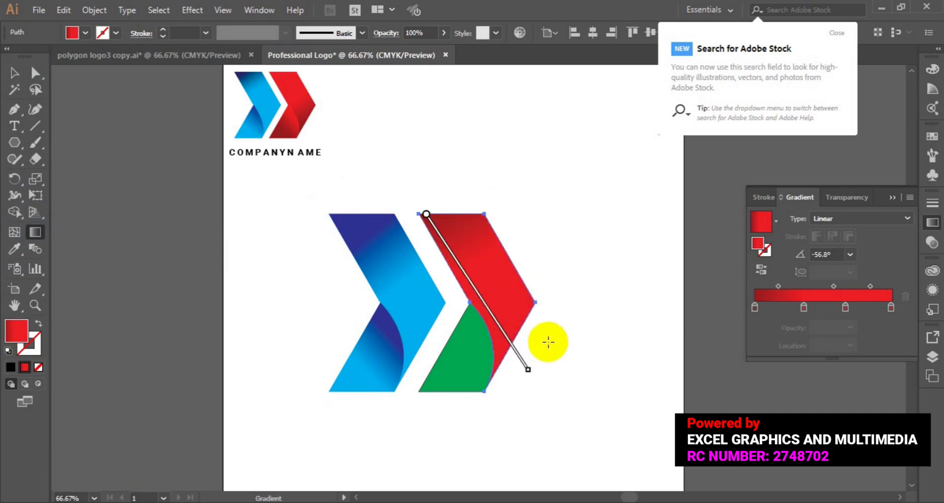
click(535, 340)
drag(535, 339, 421, 189)
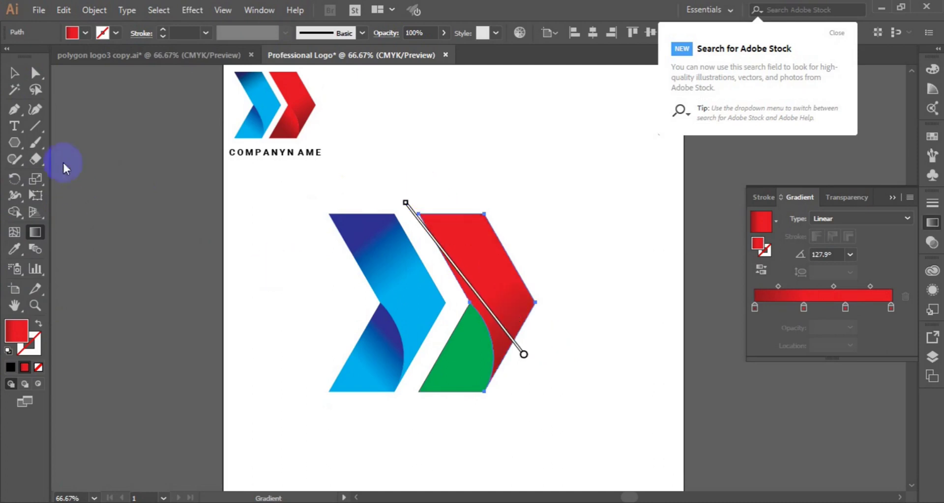
click(14, 73)
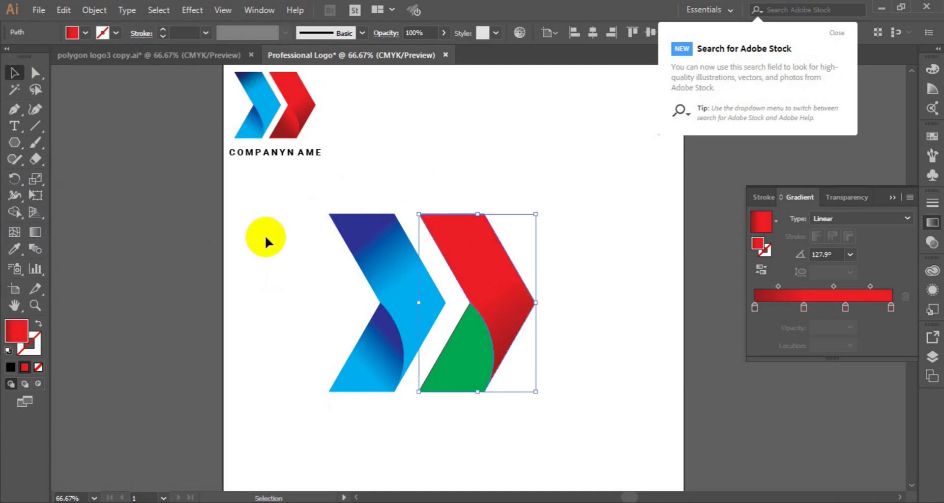
Fill the right green curved piece with the small logo's red gradient at 45.9°, nudging a middle stop.
click(444, 390)
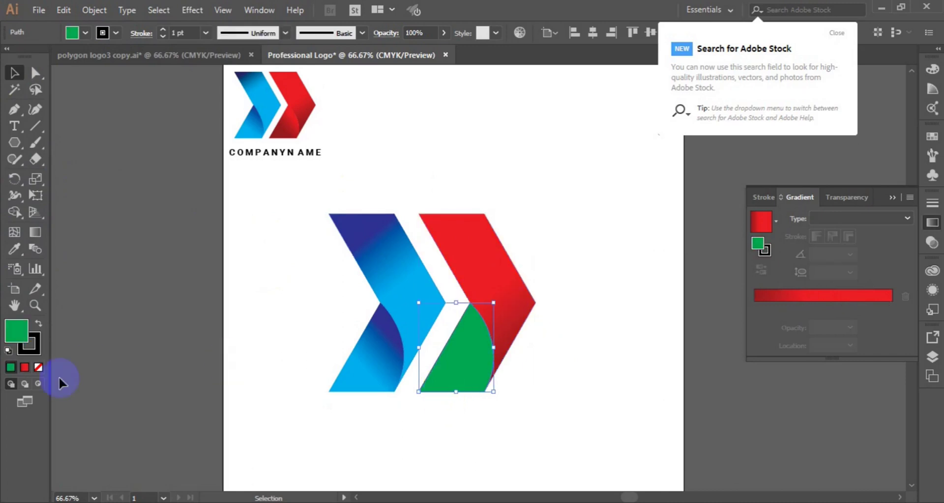
click(23, 365)
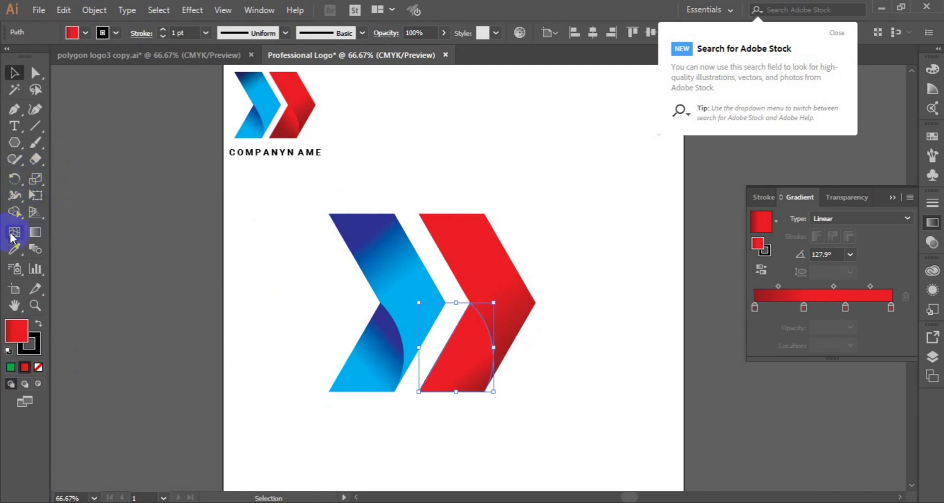
click(15, 248)
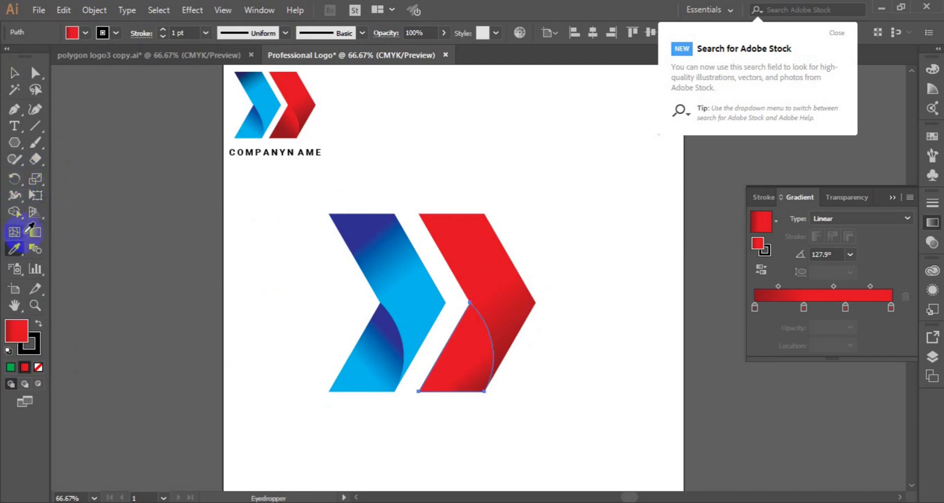
click(278, 127)
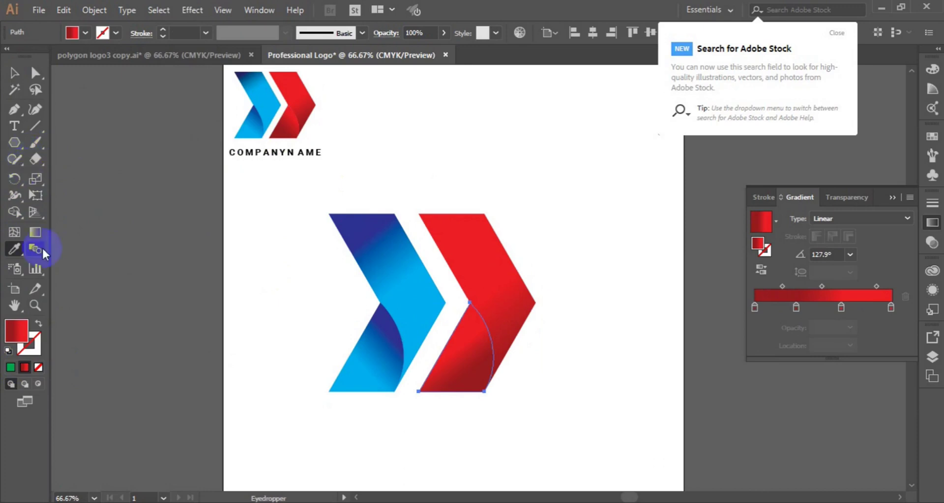
click(39, 230)
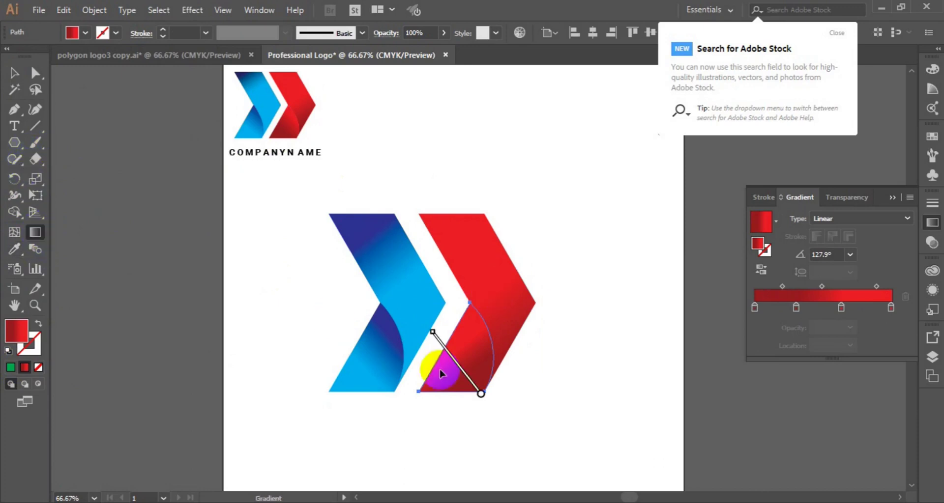
drag(411, 399, 516, 292)
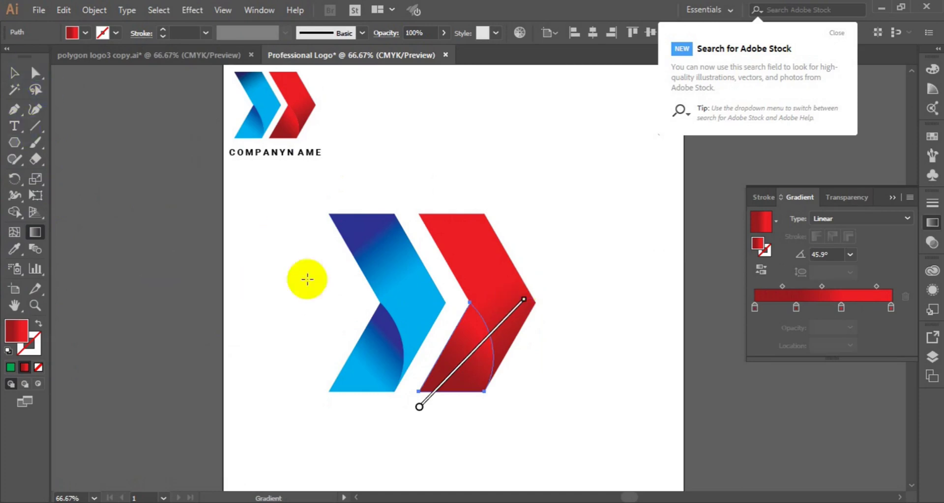
click(490, 347)
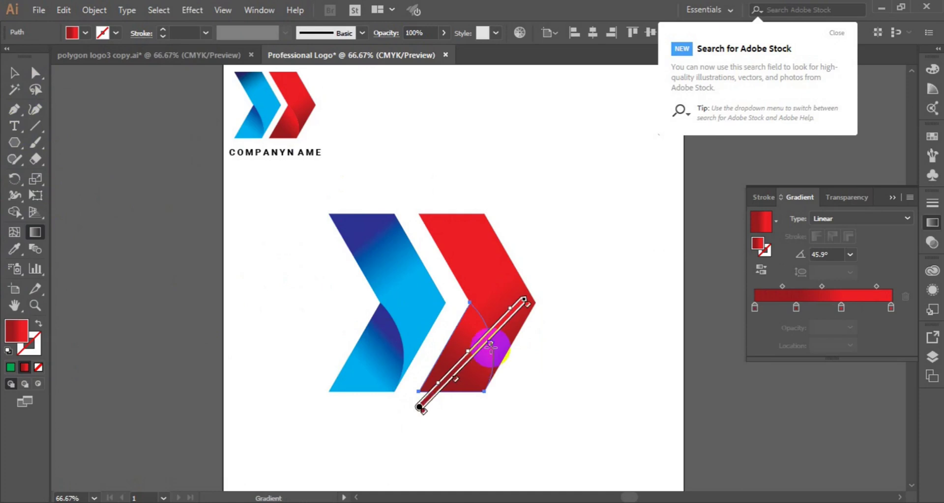
click(487, 348)
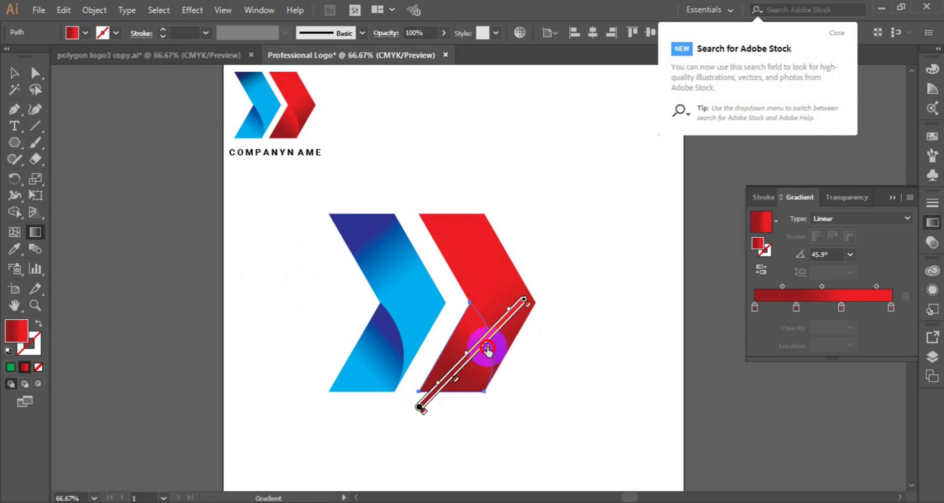
drag(484, 350, 485, 351)
click(18, 76)
click(244, 198)
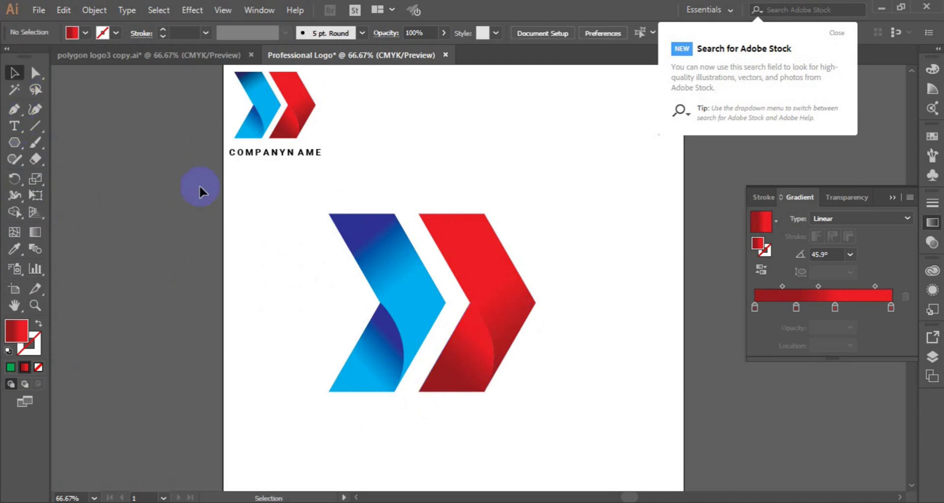
Select both chevrons and scale them up proportionally.
drag(199, 187, 589, 424)
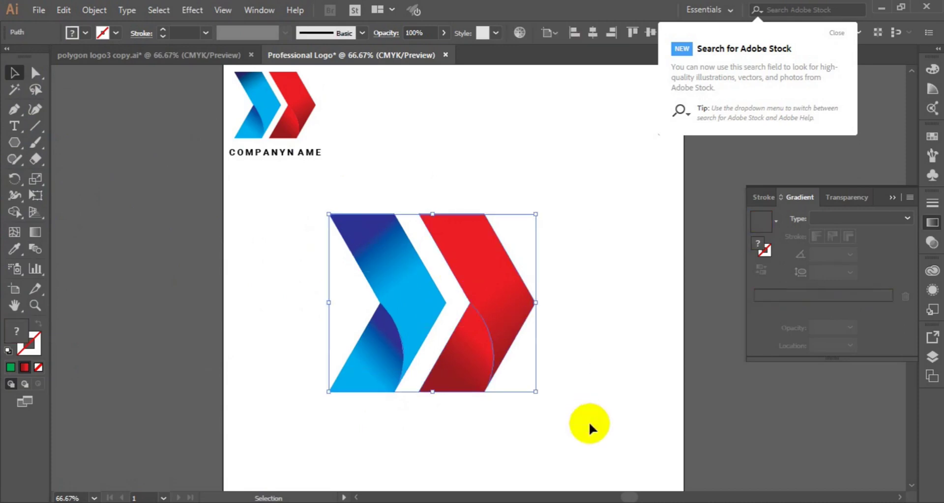
key(shift)
drag(536, 305, 542, 307)
click(350, 213)
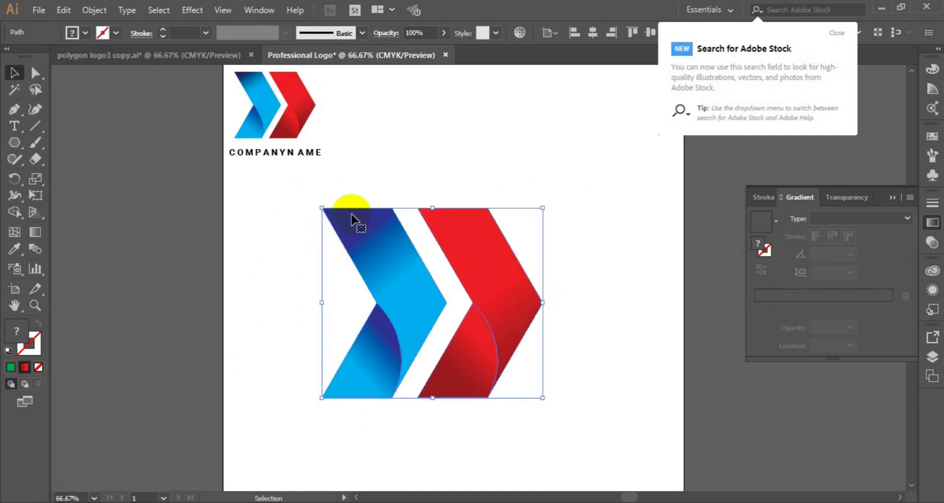
Group the chevrons, centre the group horizontally and vertically on the artboard, and shrink it slightly.
click(93, 12)
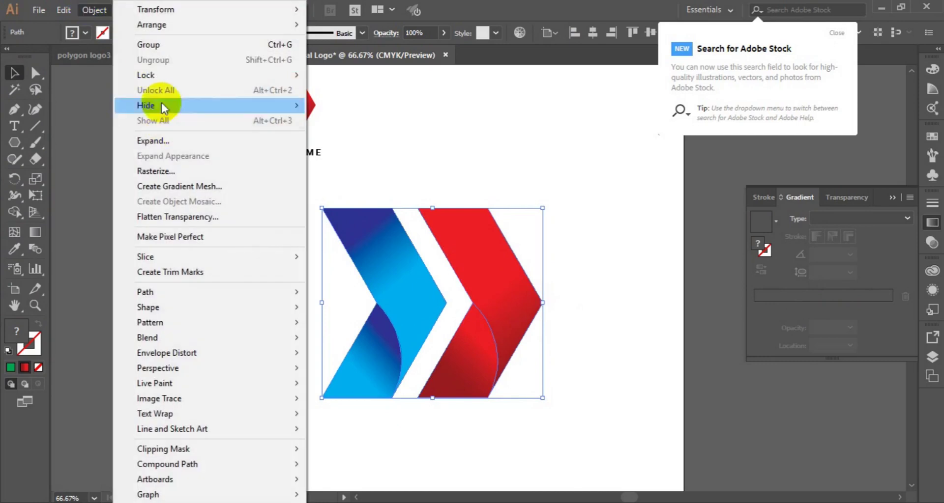
click(178, 49)
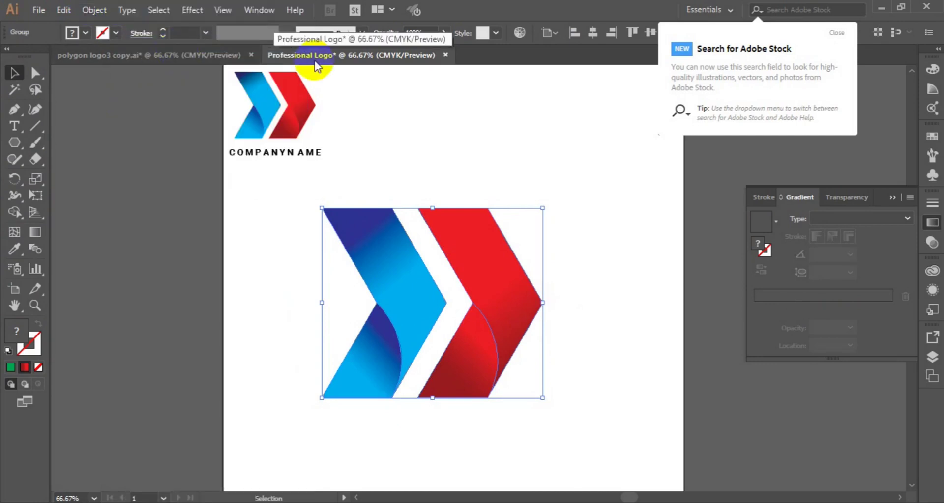
click(588, 31)
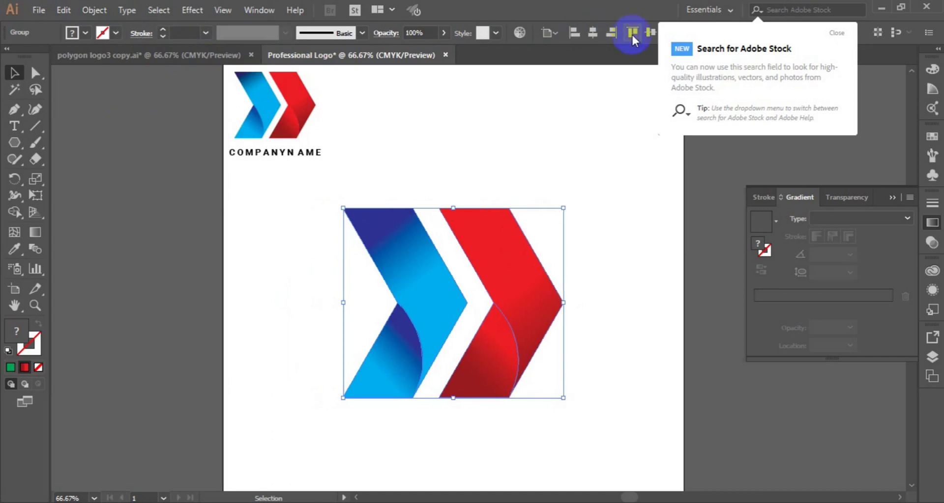
click(648, 34)
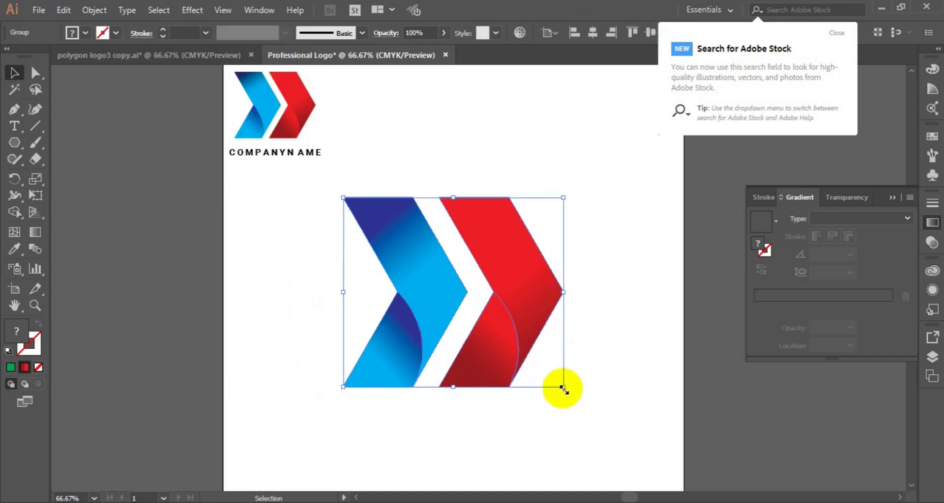
drag(563, 388, 538, 370)
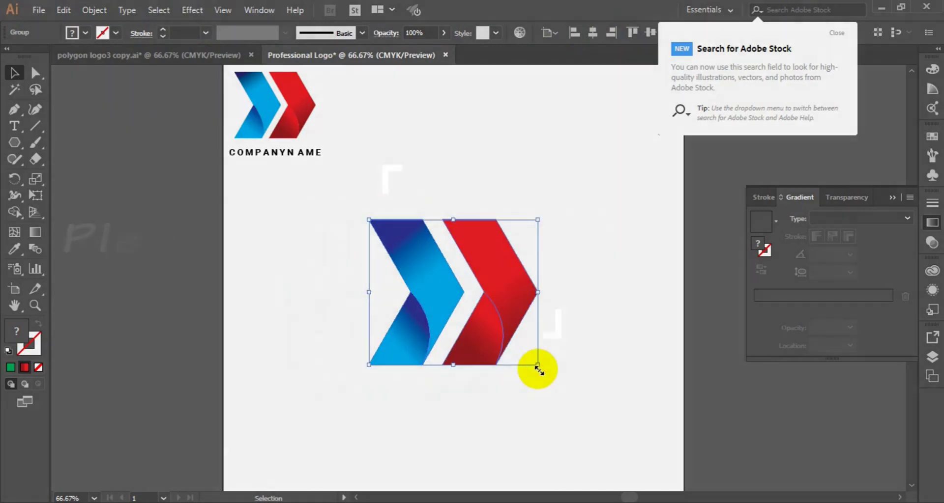